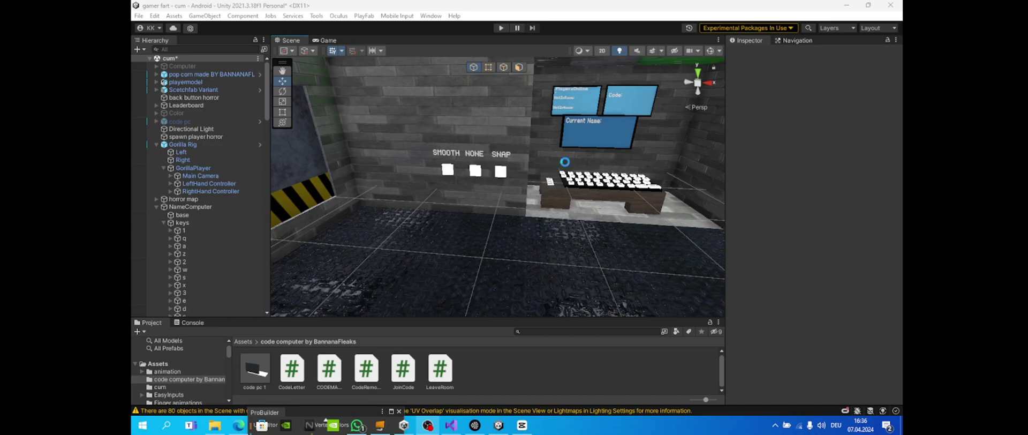
- Look over the name computer area, the surrounding rooms and the scene's object hierarchy
right_click_drag(565, 162, 363, 164)
scroll(442, 184, "down", 3)
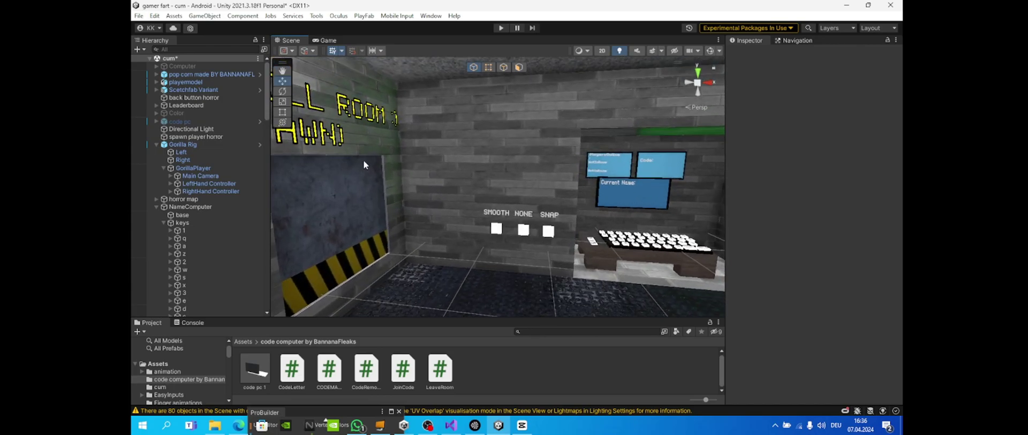
scroll(213, 165, "down", 20)
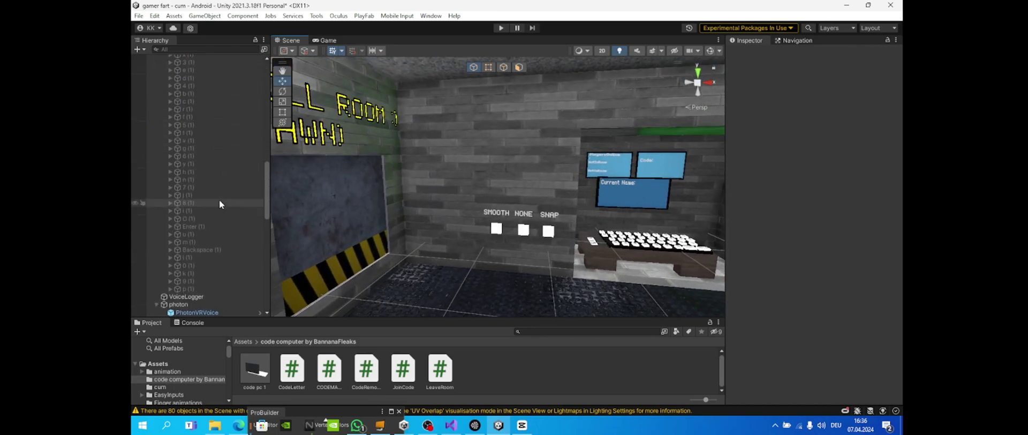
scroll(219, 204, "down", 8)
scroll(171, 214, "down", 7)
scroll(417, 259, "down", 4)
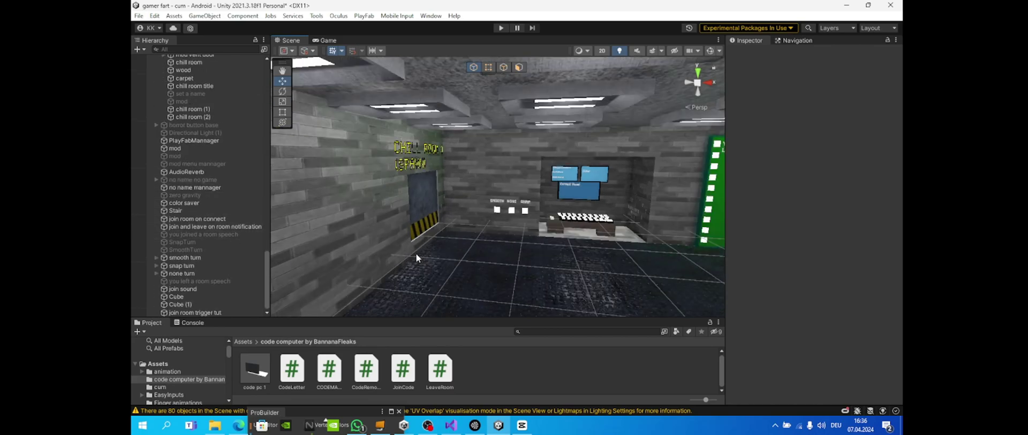
scroll(452, 252, "up", 7)
right_click_drag(452, 251, 568, 252)
left_click(238, 425)
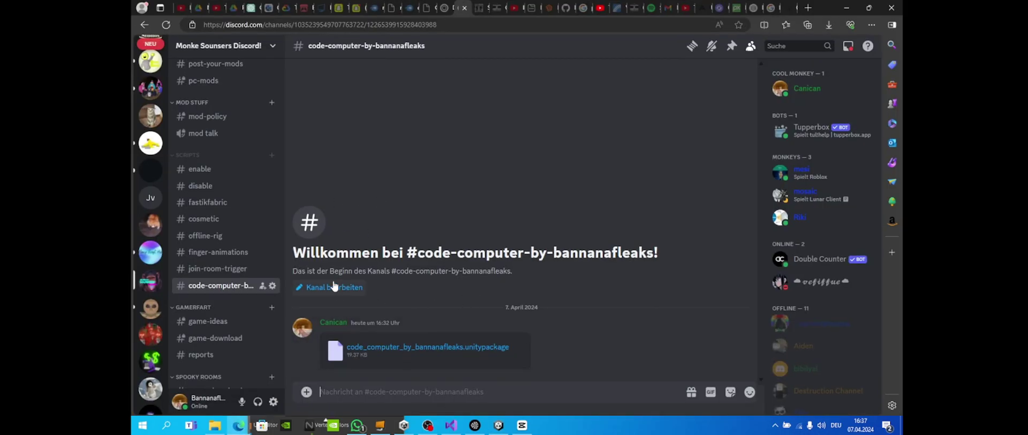
left_click(227, 269)
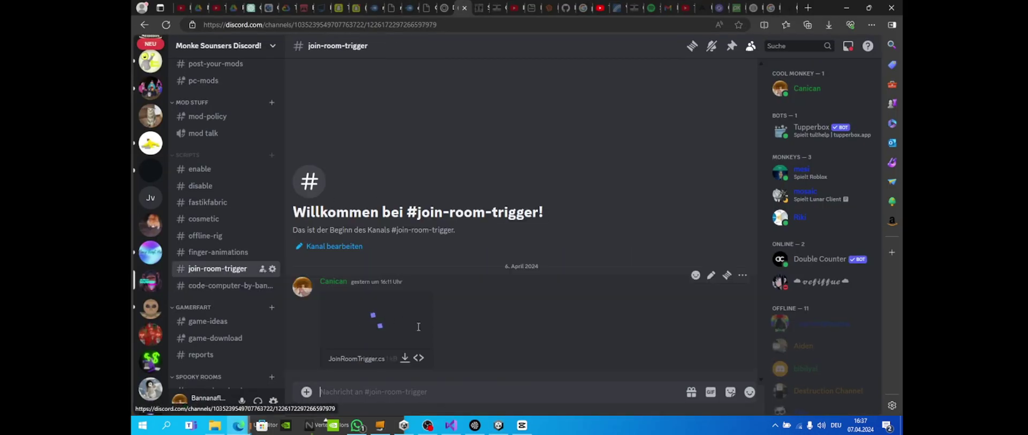
left_click(222, 286)
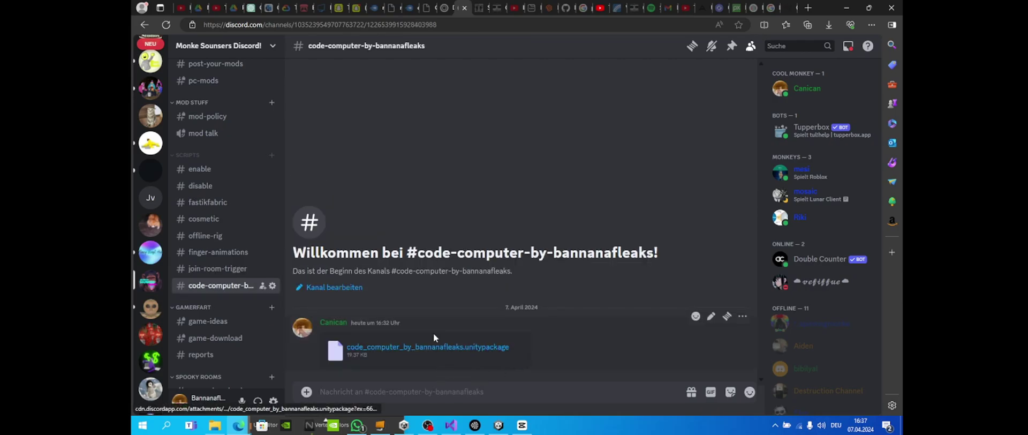
left_click(847, 8)
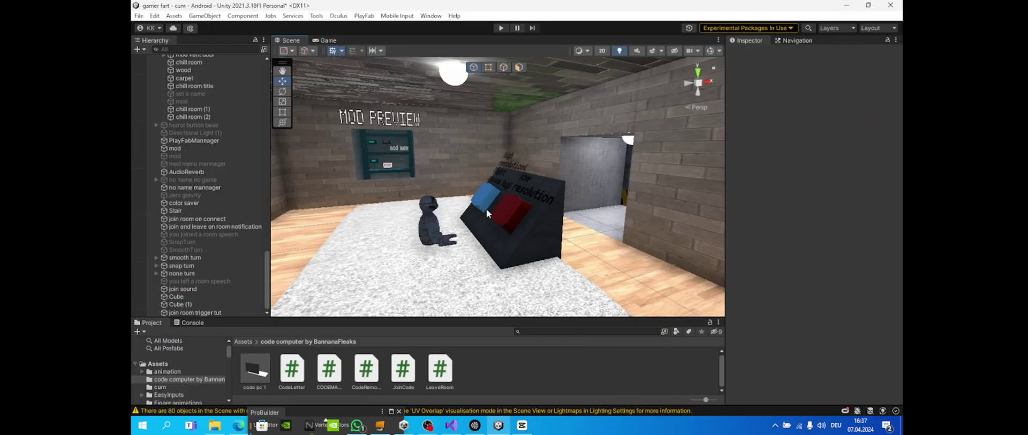
right_click_drag(552, 204, 536, 217)
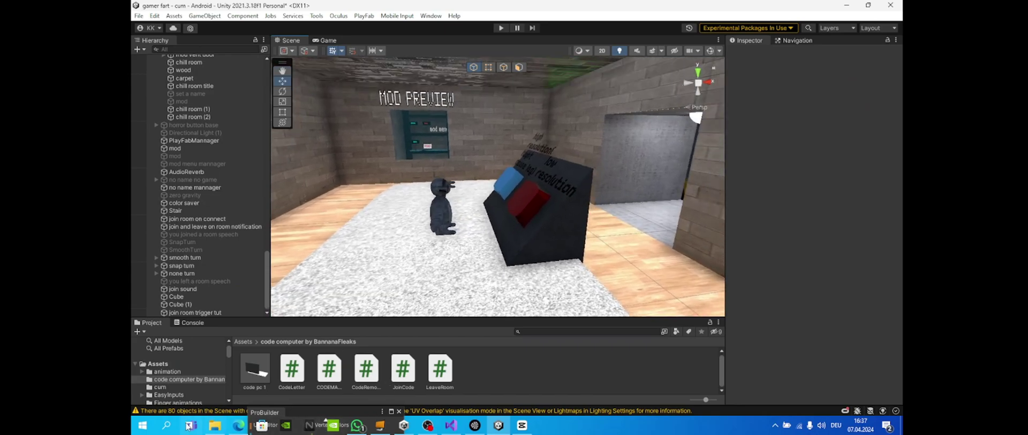
- Try to import the code computer by bannanafleaks Unity package from the Downloads folder
left_click(211, 428)
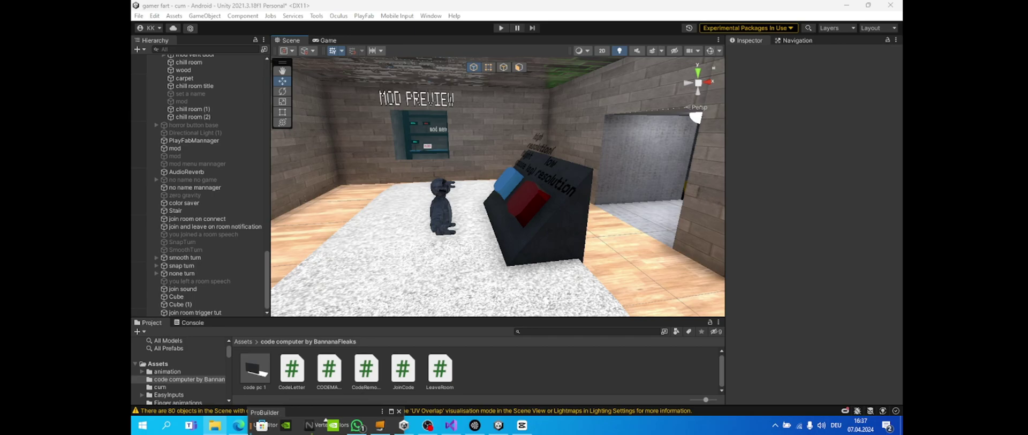
left_click(214, 425)
left_click(454, 178)
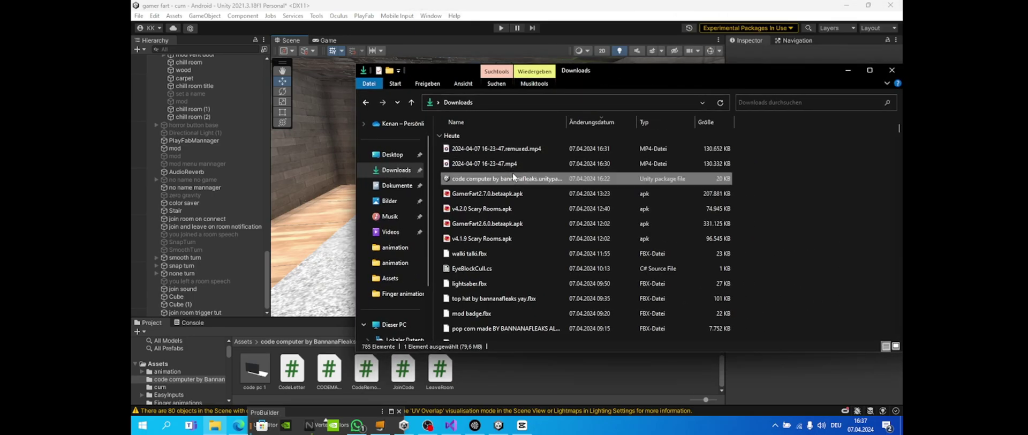
double_click(453, 179)
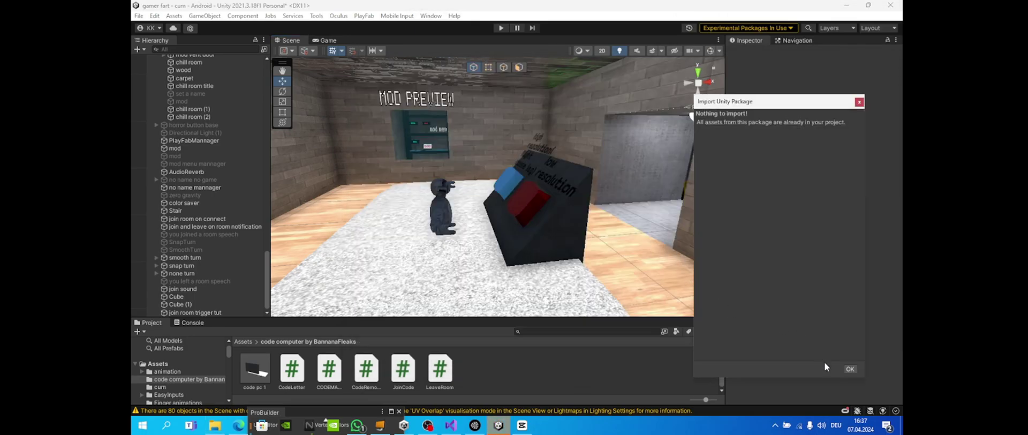
left_click(855, 369)
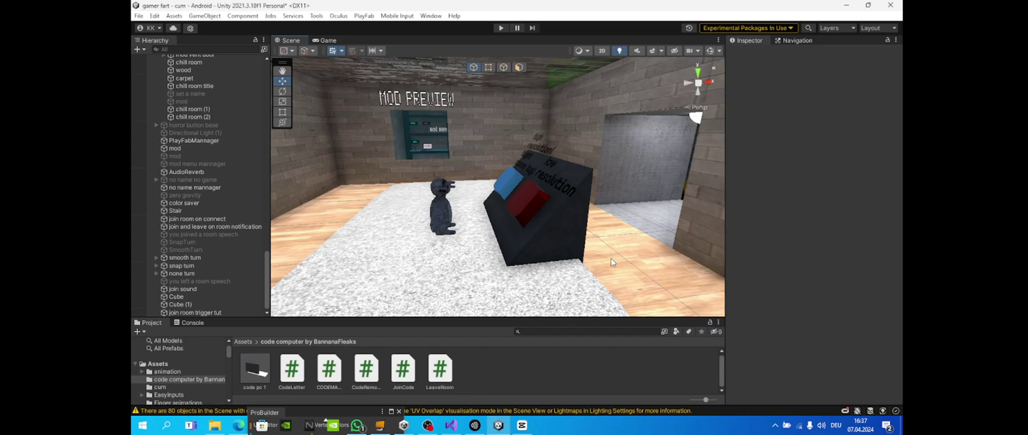
- Show the project's root Assets folder and select PhotonVRManager under the photon object
right_click_drag(524, 180, 486, 260)
key("w")
left_click(248, 341)
key("s")
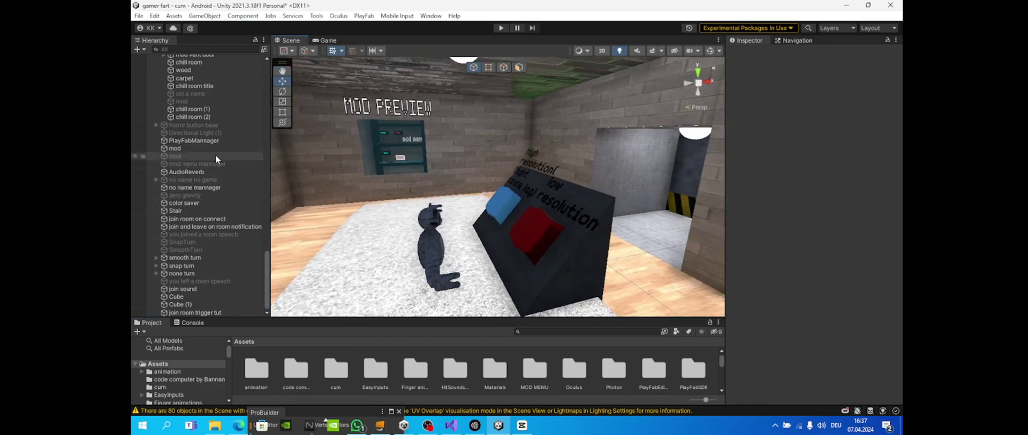
scroll(215, 155, "up", 2)
scroll(216, 154, "up", 4)
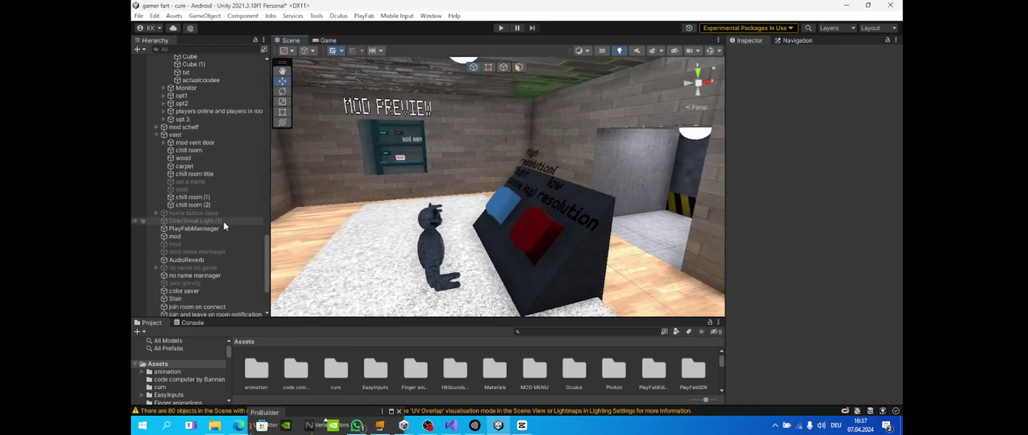
scroll(222, 200, "up", 5)
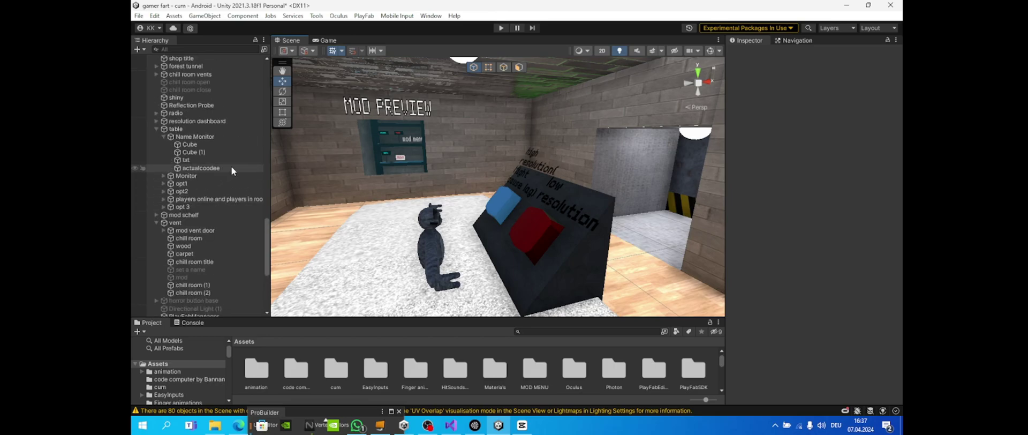
scroll(232, 167, "up", 5)
scroll(232, 166, "up", 4)
left_click(223, 135)
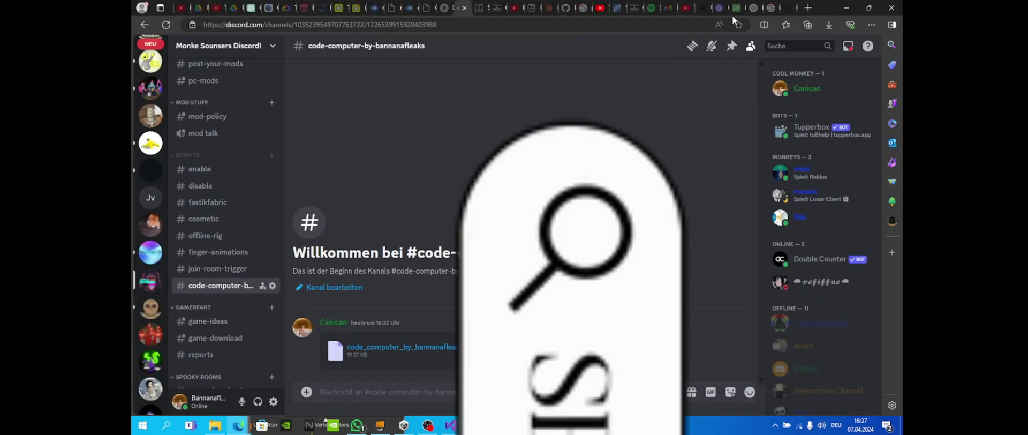
- Switch to the Photon dashboard in the browser, review the form for creating a new app, and return to Unity
left_click(620, 6)
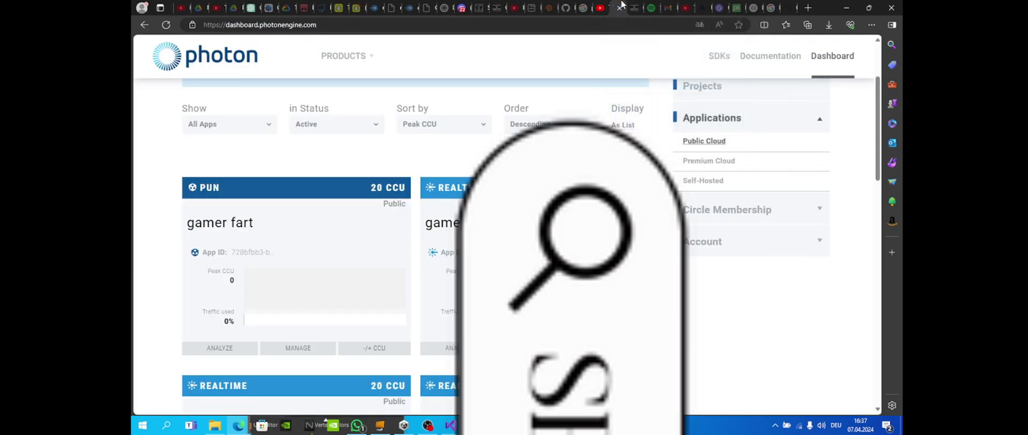
scroll(418, 241, "up", 3)
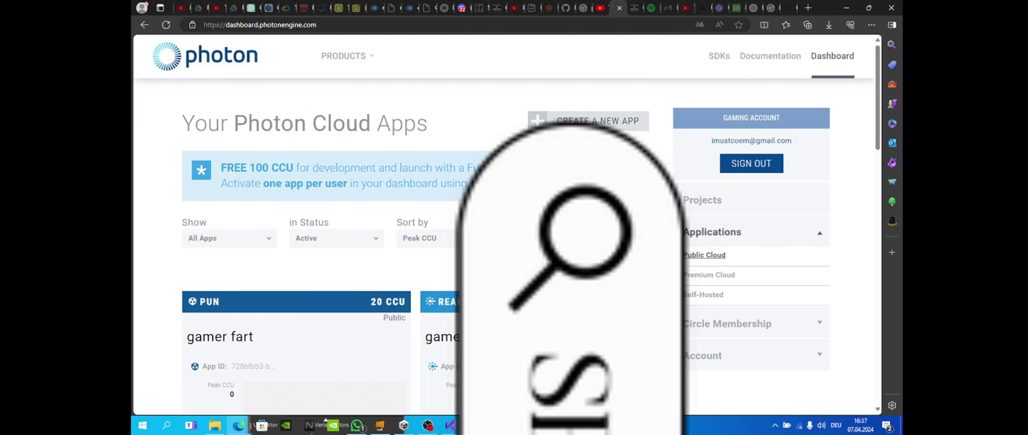
left_click(589, 121)
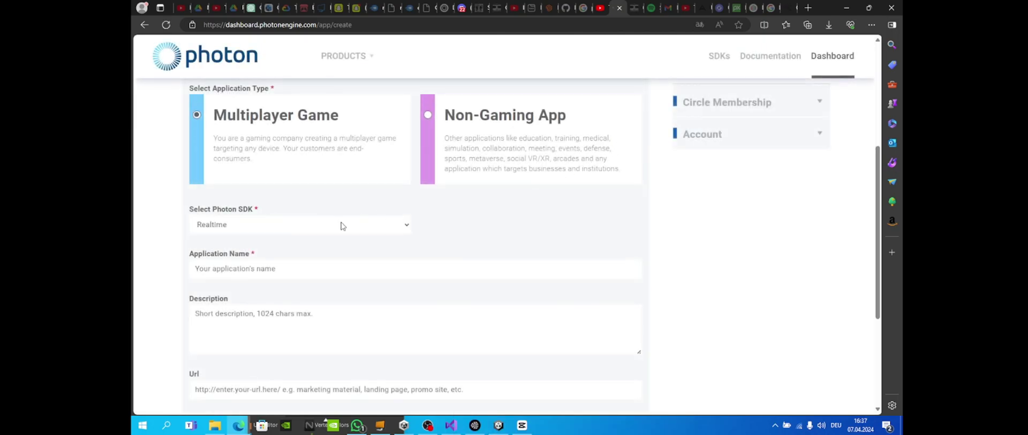
left_click(261, 269)
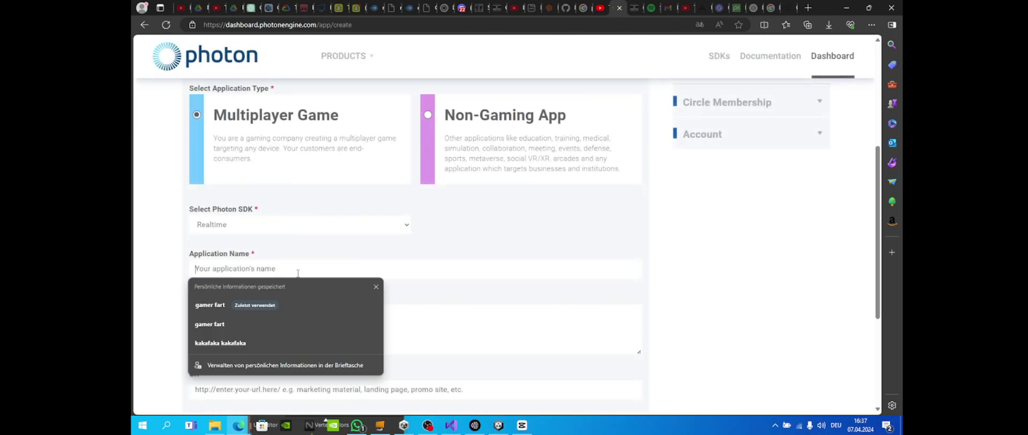
left_click(486, 297)
scroll(509, 339, "down", 4)
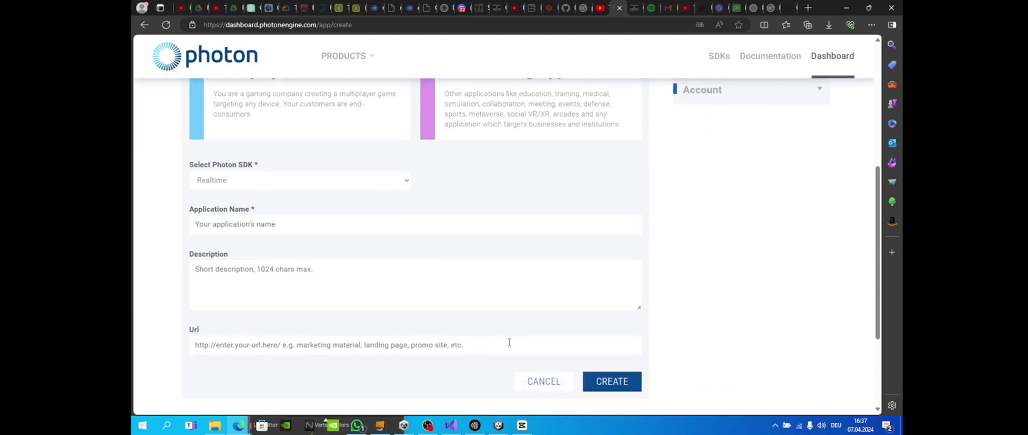
left_click(563, 247)
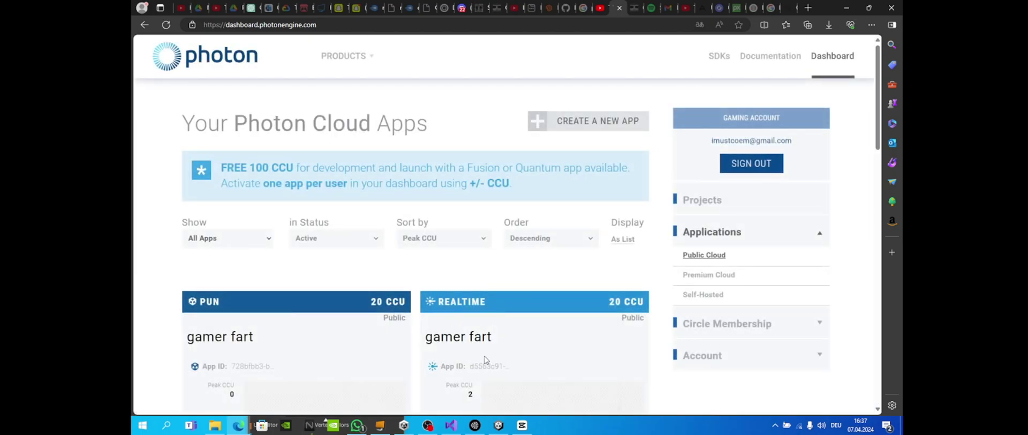
left_click(847, 8)
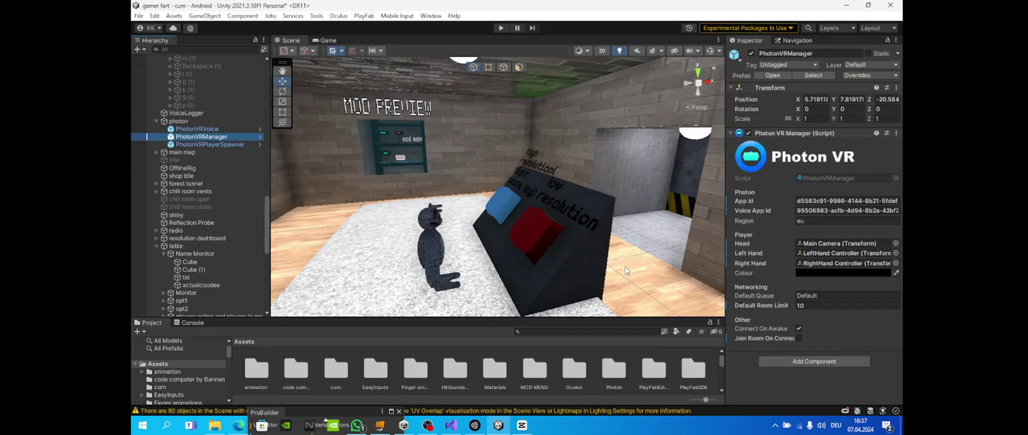
- Examine the App Id and Voice App Id fields of PhotonVRManager and locate its script in the project
left_click(830, 200)
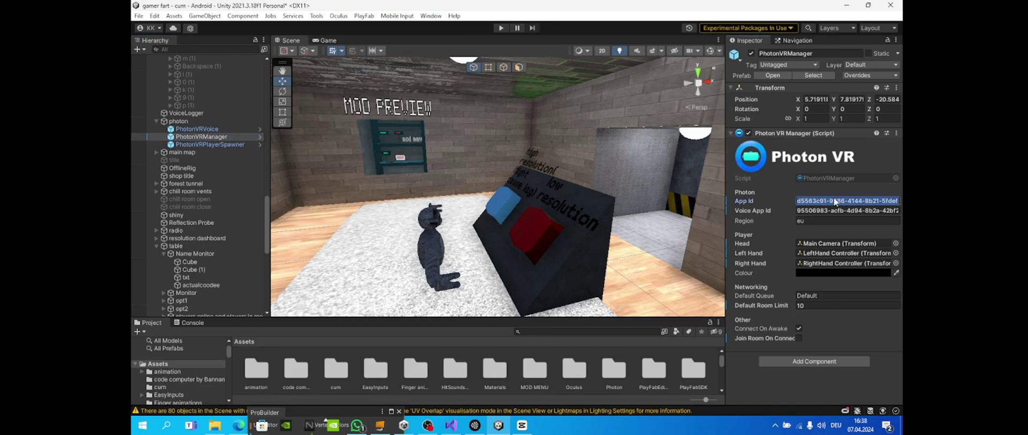
left_click(776, 198)
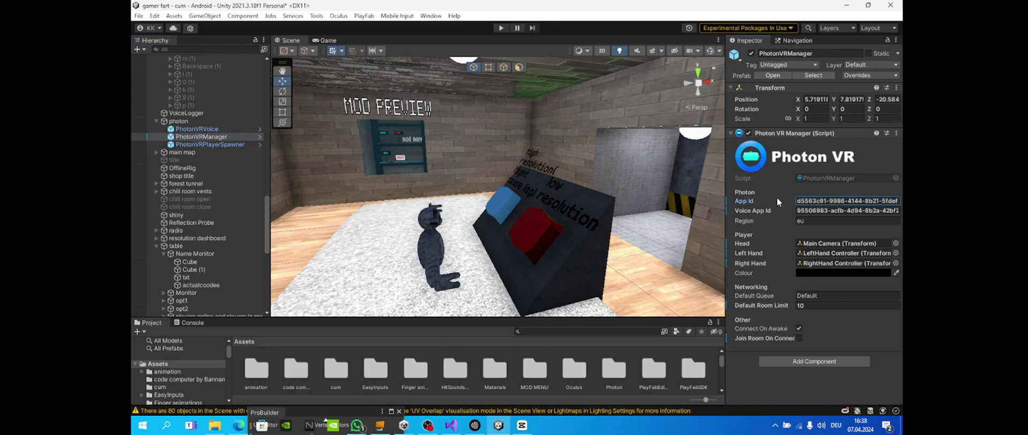
left_click(855, 201)
left_click(834, 202)
left_click(847, 210)
left_click(825, 201)
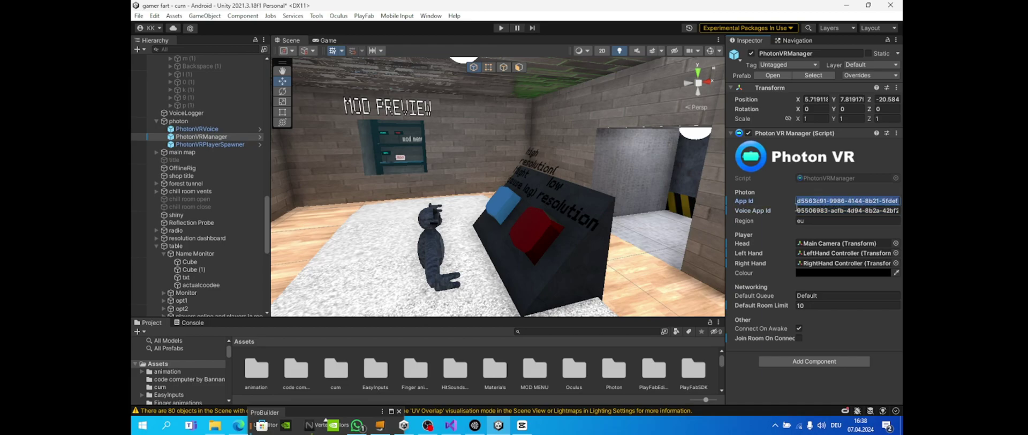
left_click(798, 178)
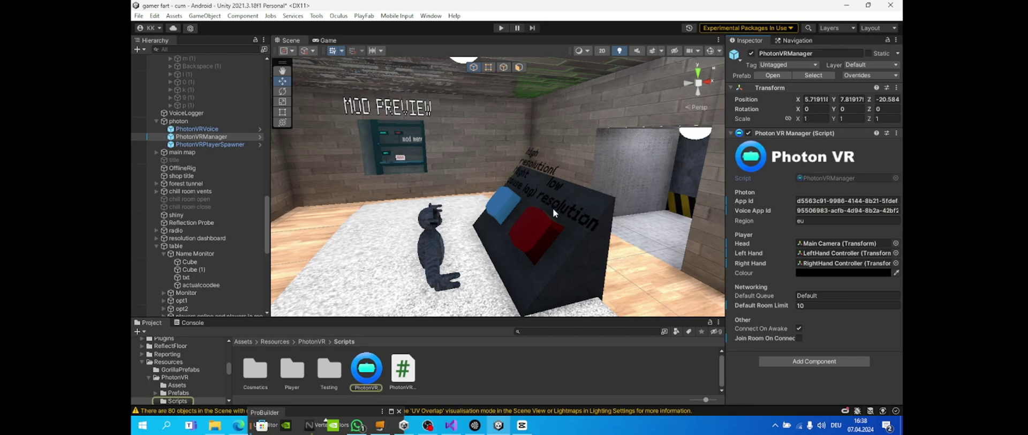
- Search the Package Manager for "probuilder" to check the ProBuilder package, and close the window
right_click_drag(521, 201, 455, 244)
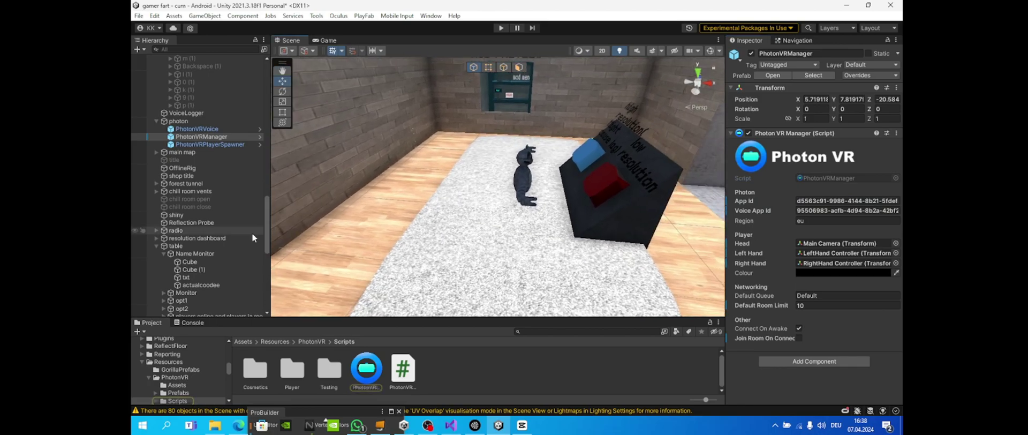
scroll(251, 234, "down", 7)
scroll(245, 235, "down", 5)
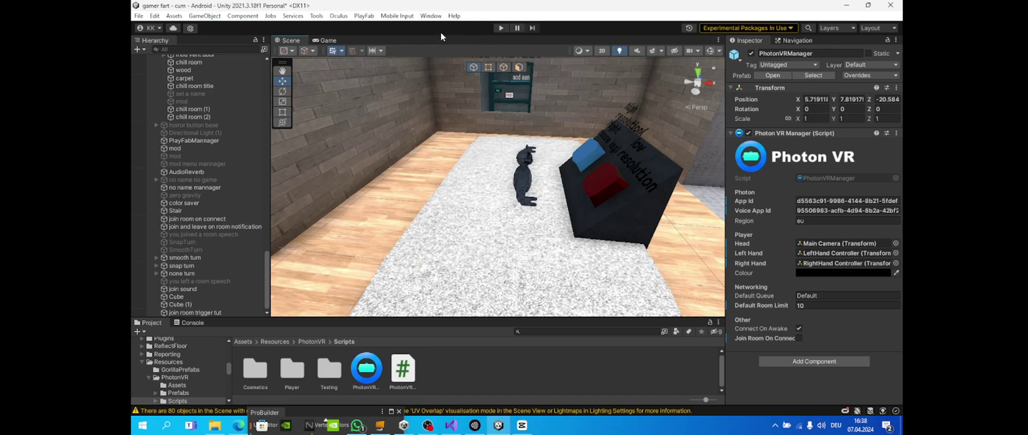
left_click(431, 16)
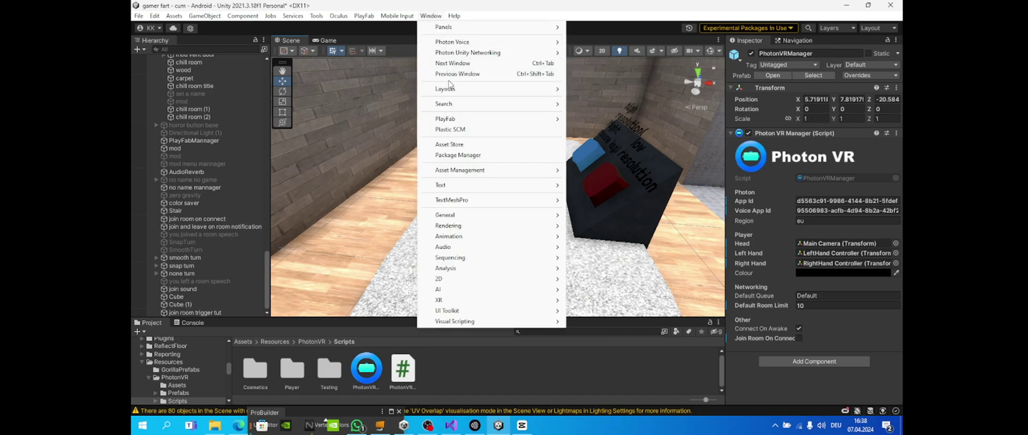
left_click(460, 155)
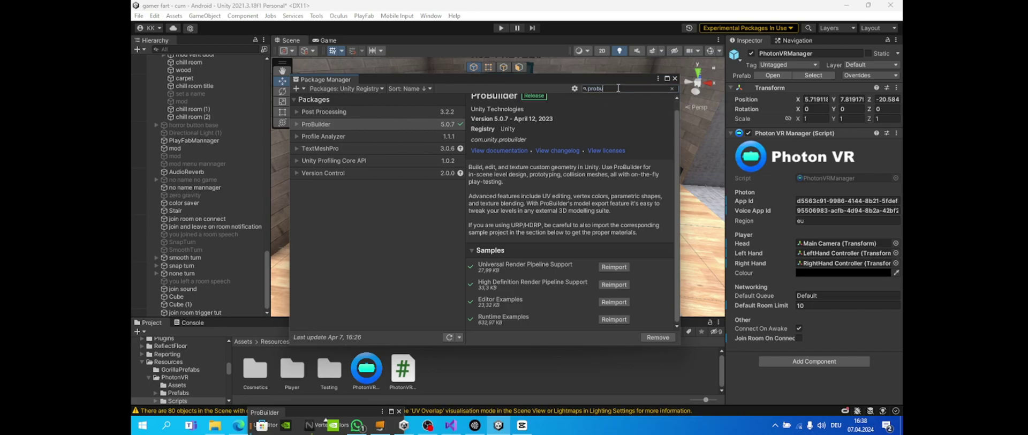
left_click(617, 88)
type("probuilder")
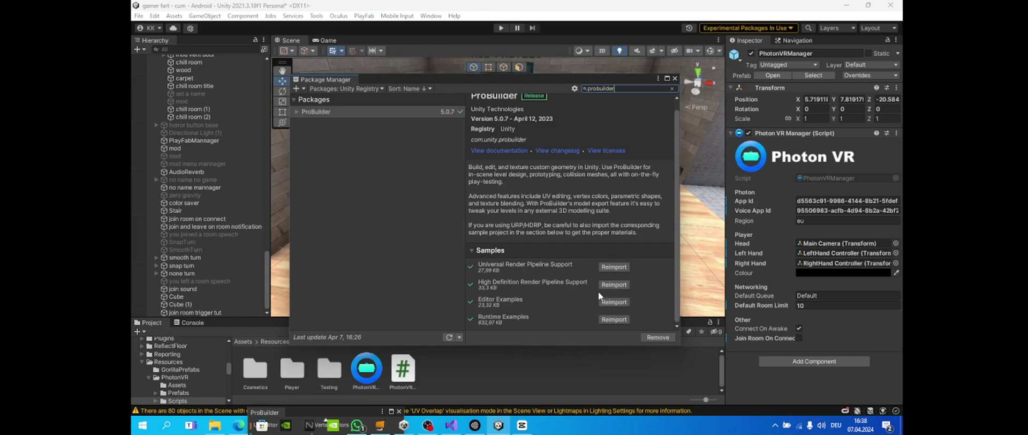
left_click(674, 79)
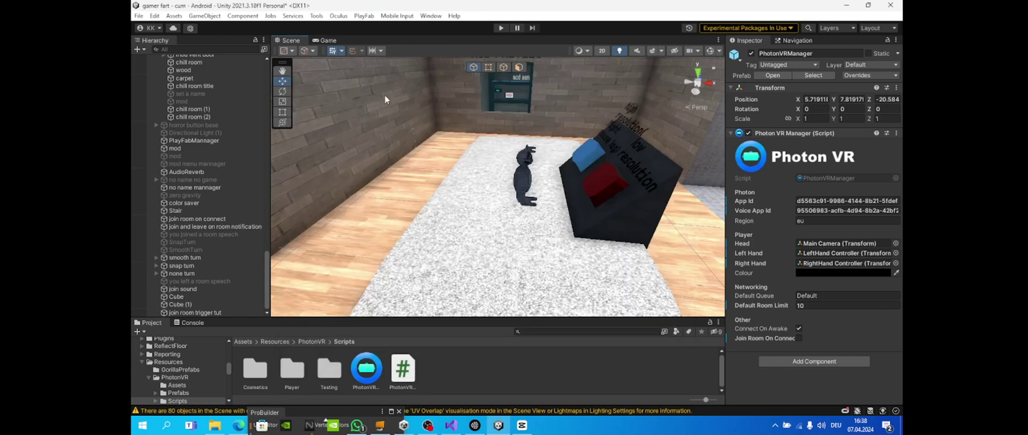
- Open the ProBuilder tools window and move it over the Inspector so its full tool list shows
key("w")
right_click_drag(489, 172, 384, 44)
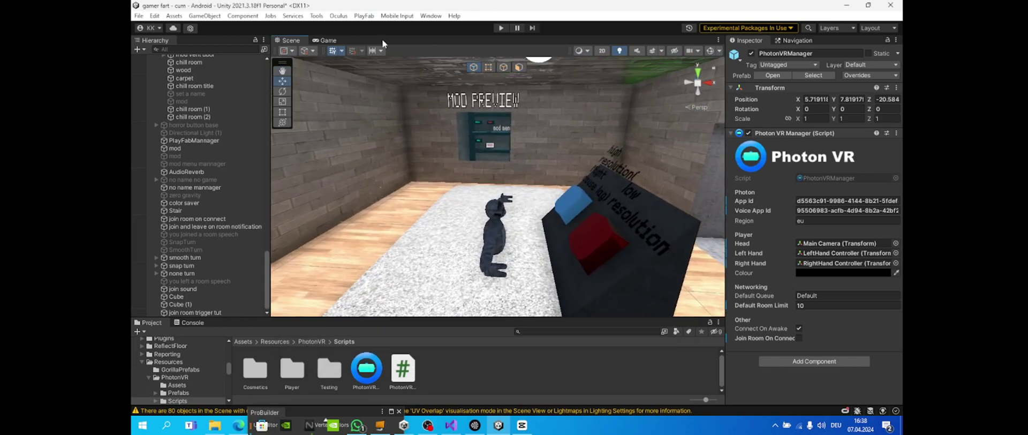
left_click(314, 17)
mouse_move(343, 28)
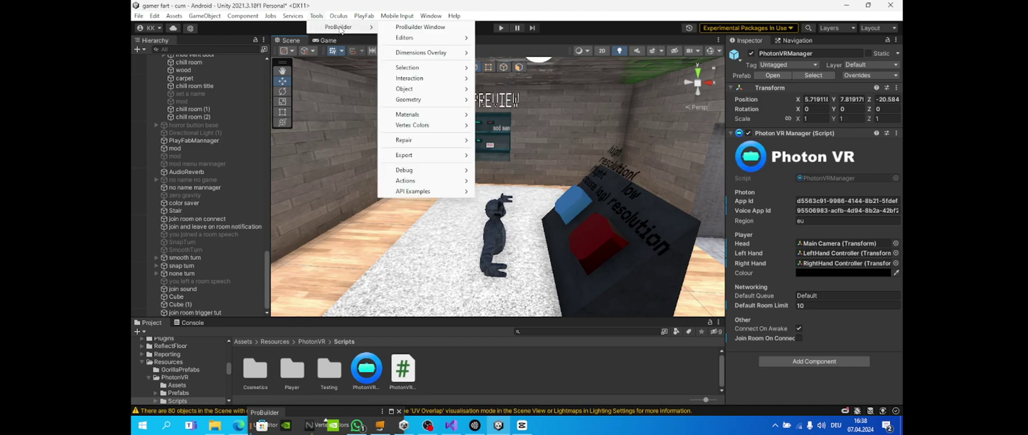
left_click(415, 27)
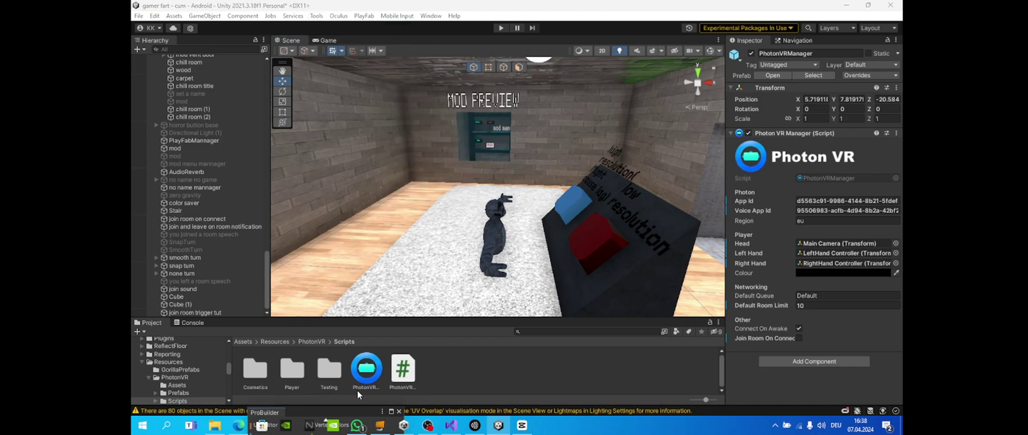
left_click_drag(338, 411, 779, 189)
right_click_drag(332, 252, 342, 268)
key("s")
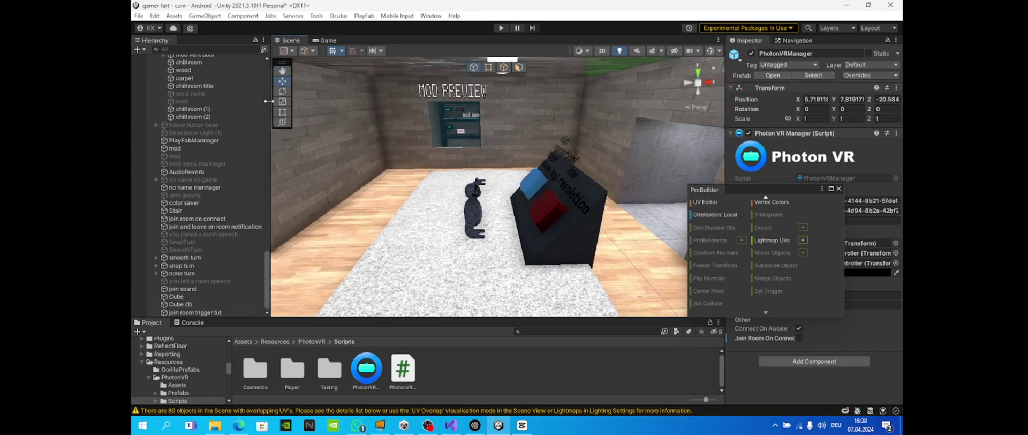
- Create a ProBuilder cube and move it over the room's carpet to about X -9.37, Y -0.44, Z 8.52
left_click(209, 15)
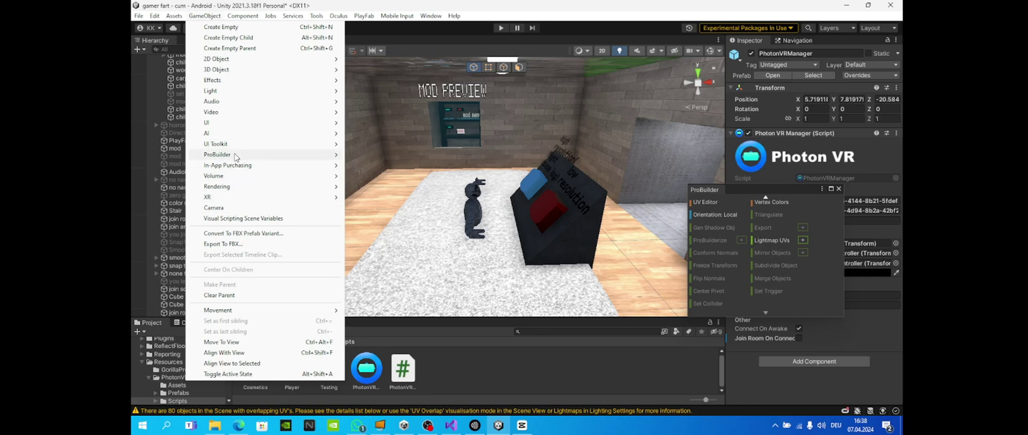
mouse_move(240, 155)
left_click(394, 160)
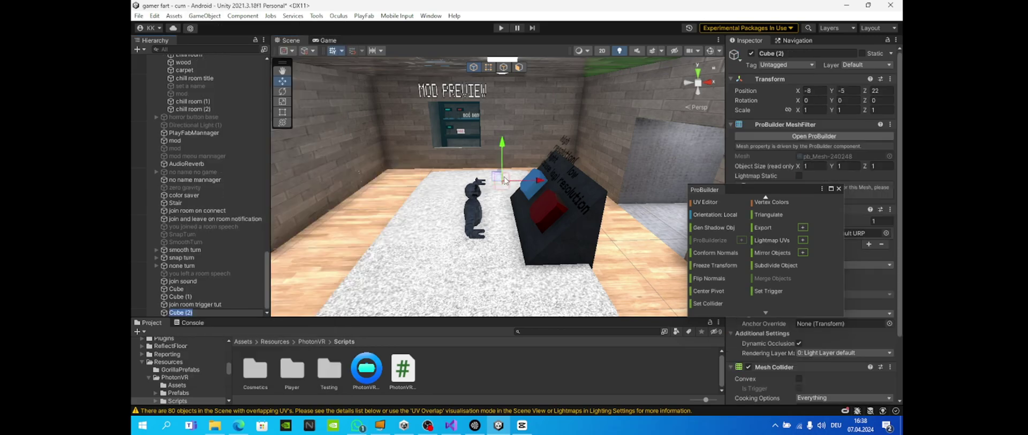
left_click_drag(498, 188, 472, 277)
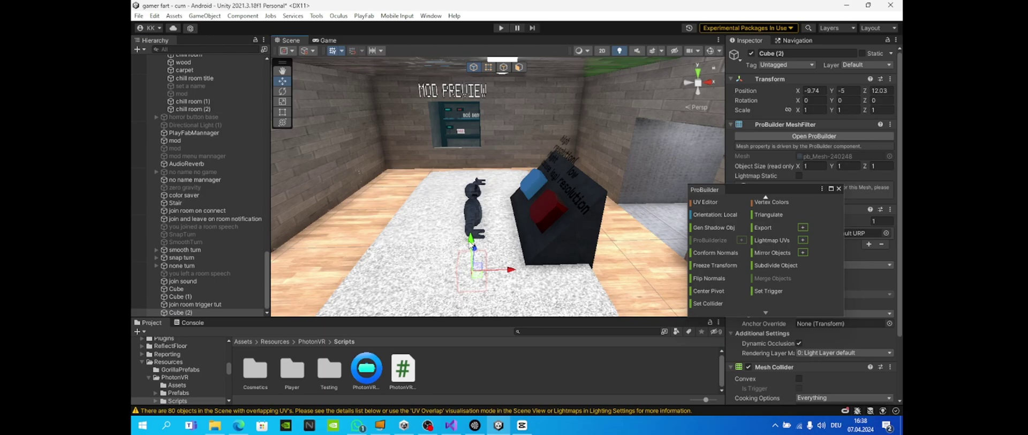
left_click_drag(470, 245, 466, 164)
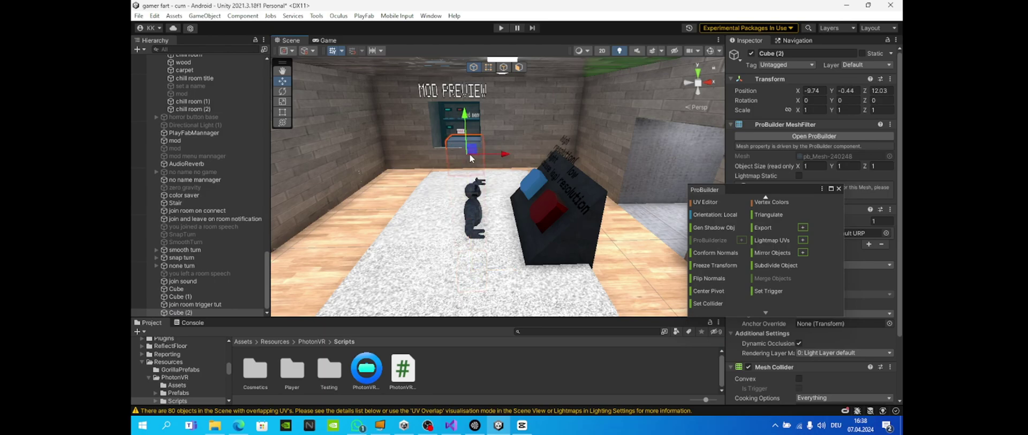
right_click_drag(470, 158, 348, 192)
key("w")
key("d")
left_click_drag(567, 176, 351, 282)
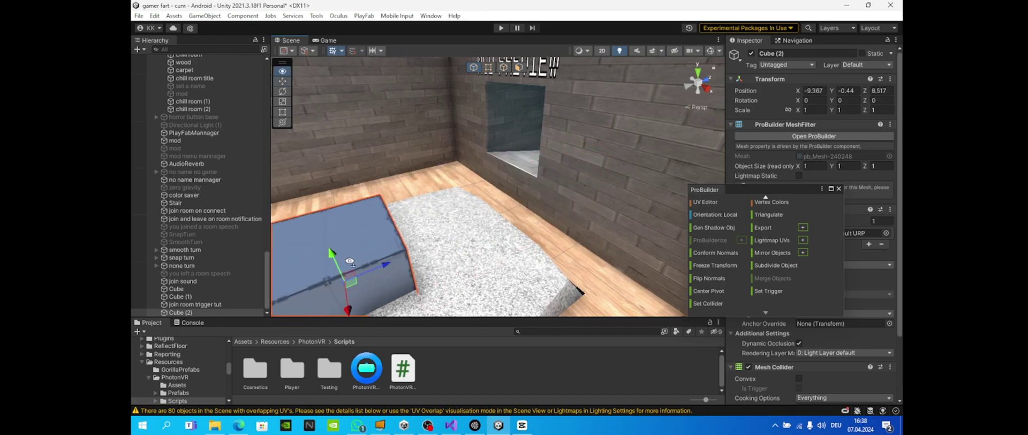
- Position the cube around the player model on the carpet at about X -9.19, Y -0.02, Z 7.66
key("w")
right_click_drag(350, 261, 449, 128)
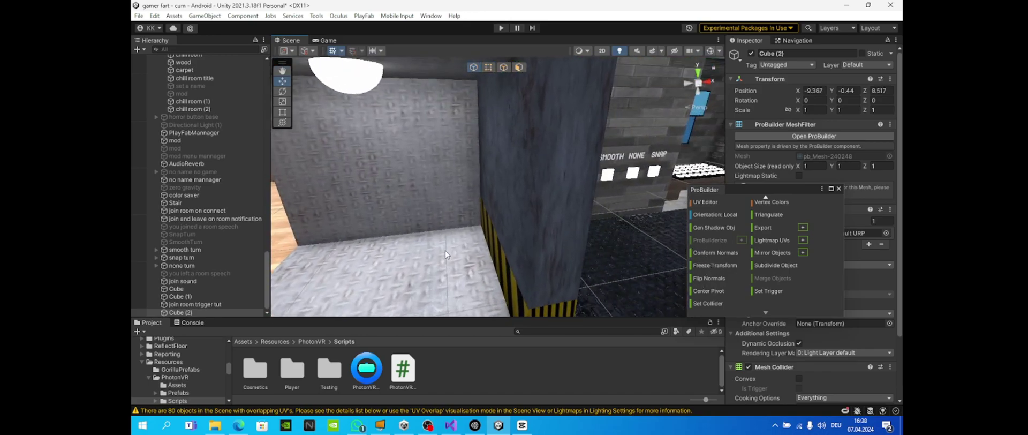
right_click_drag(446, 255, 571, 206)
right_click_drag(495, 112, 543, 204)
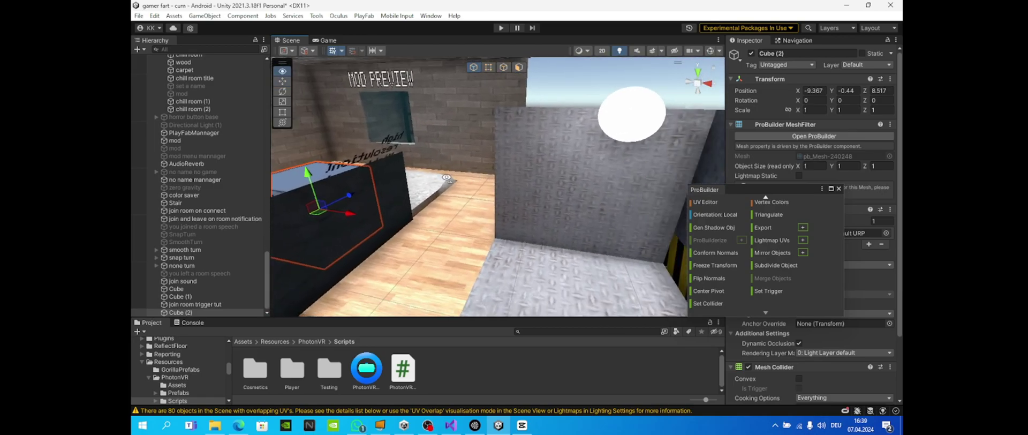
right_click_drag(446, 177, 546, 198)
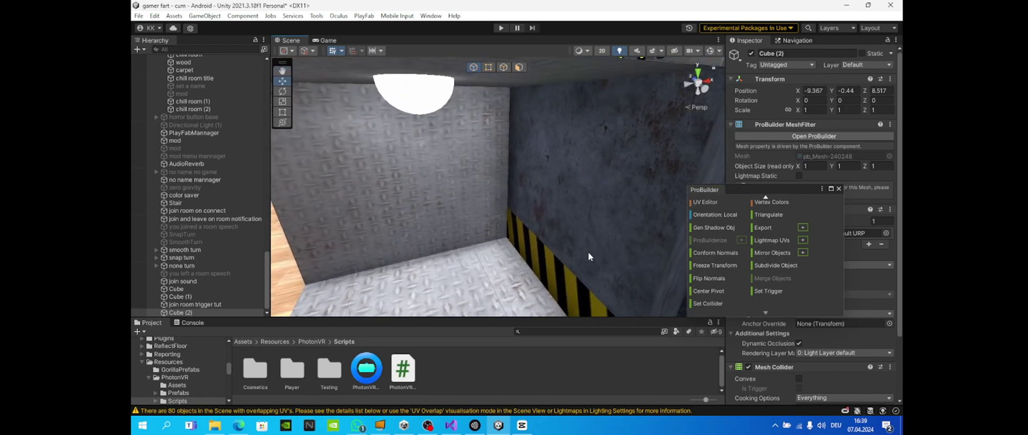
right_click_drag(588, 253, 444, 198)
left_click_drag(458, 205, 489, 188)
right_click_drag(489, 188, 453, 200)
left_click_drag(445, 183, 443, 170)
right_click_drag(485, 187, 434, 192)
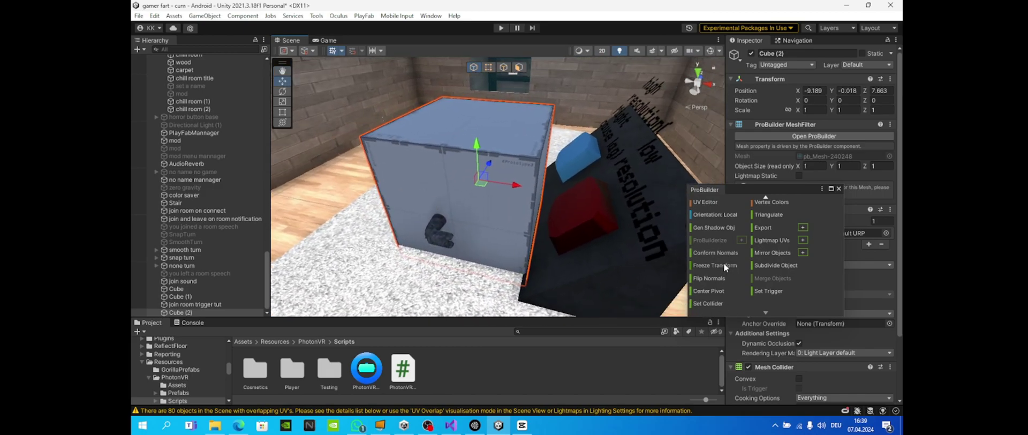
- Flip the cube's normals and nudge it to about X -9.18, Z 7.84 around the player model
left_click(715, 281)
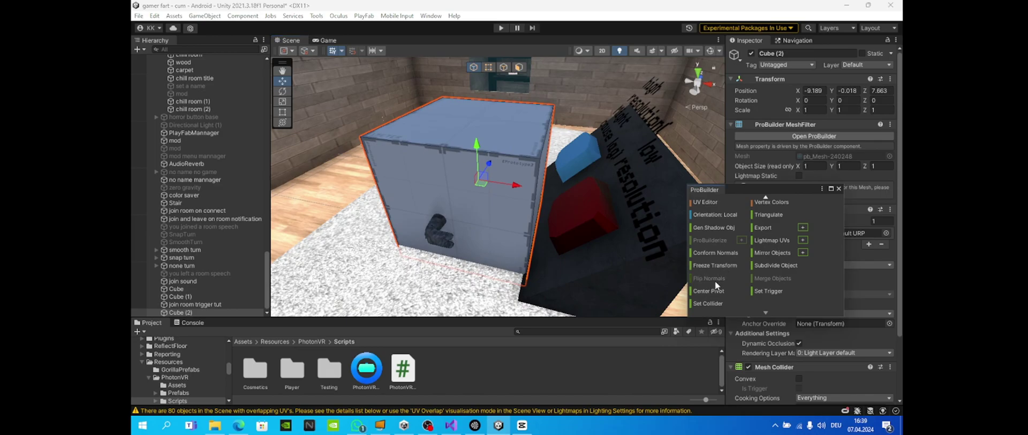
scroll(445, 156, "up", 5)
right_click_drag(501, 161, 567, 150)
key("f")
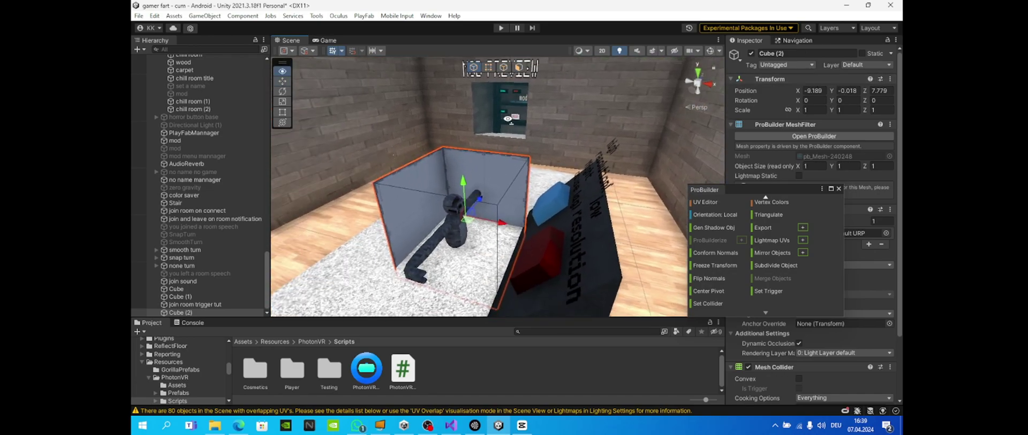
left_click(865, 67)
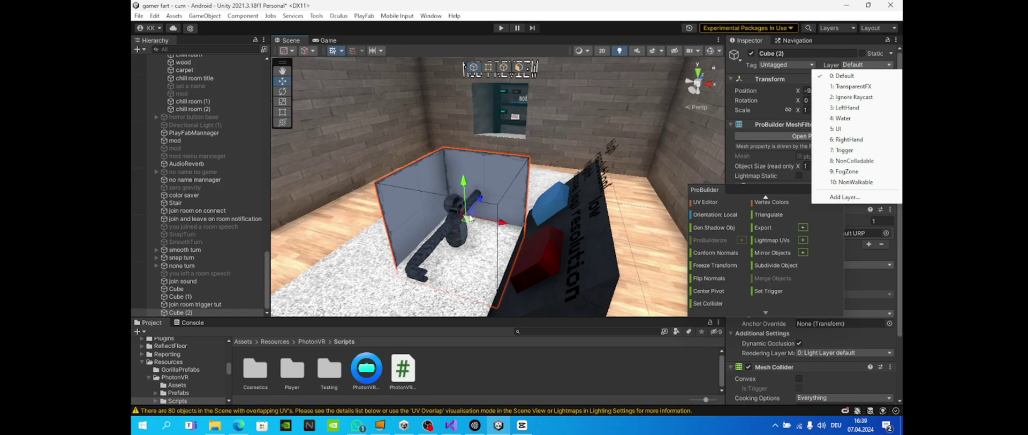
left_click_drag(469, 221, 472, 219)
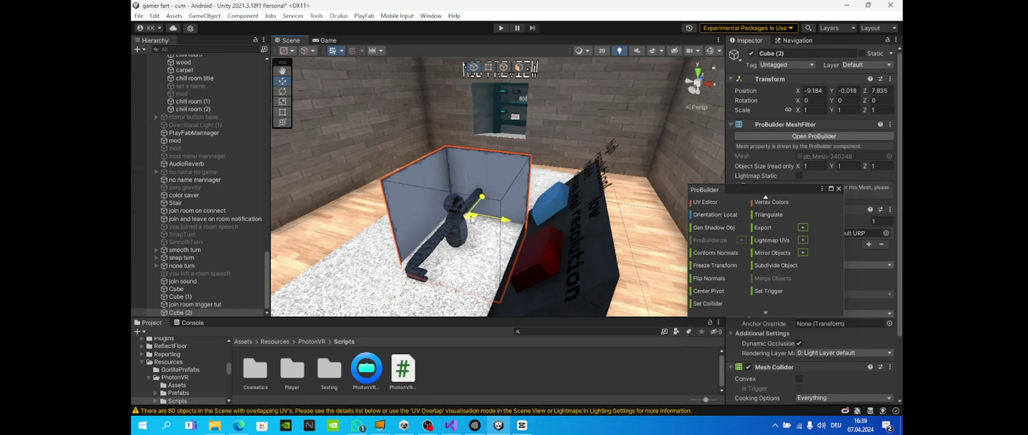
- Check the project's list of user layers, and assign the cube to the NonColladable layer
left_click(859, 65)
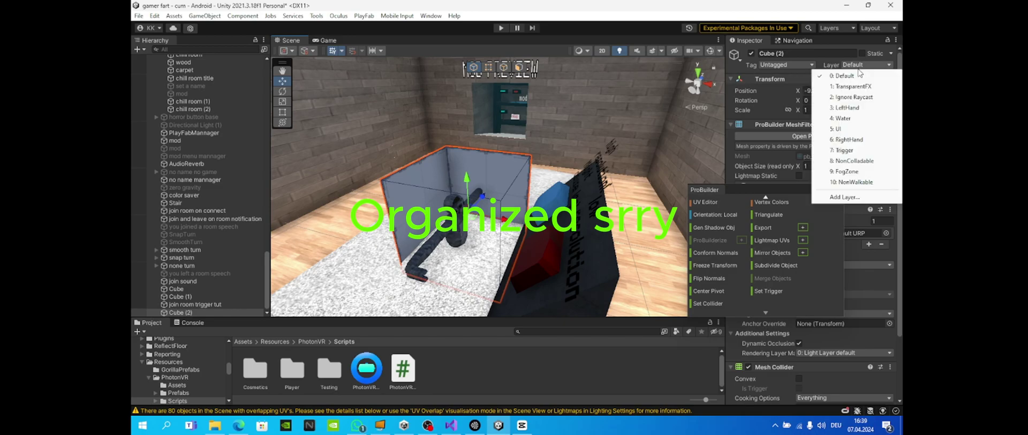
left_click(845, 197)
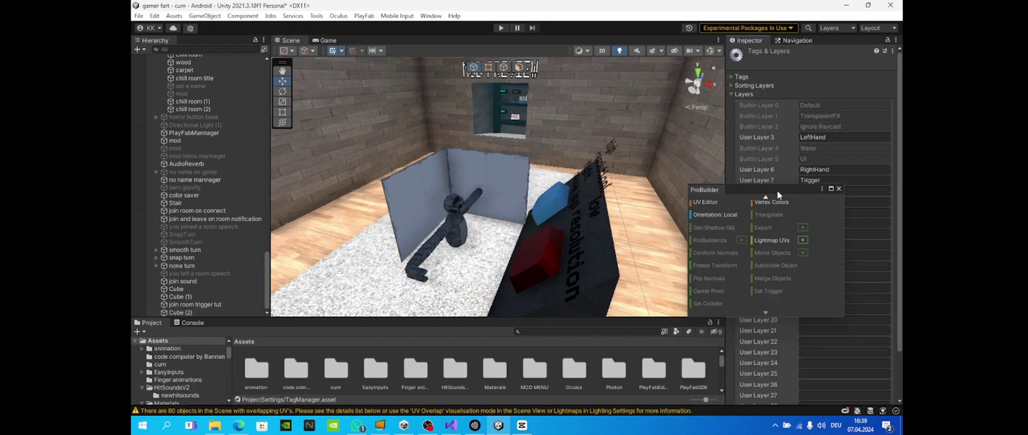
left_click_drag(777, 192, 684, 162)
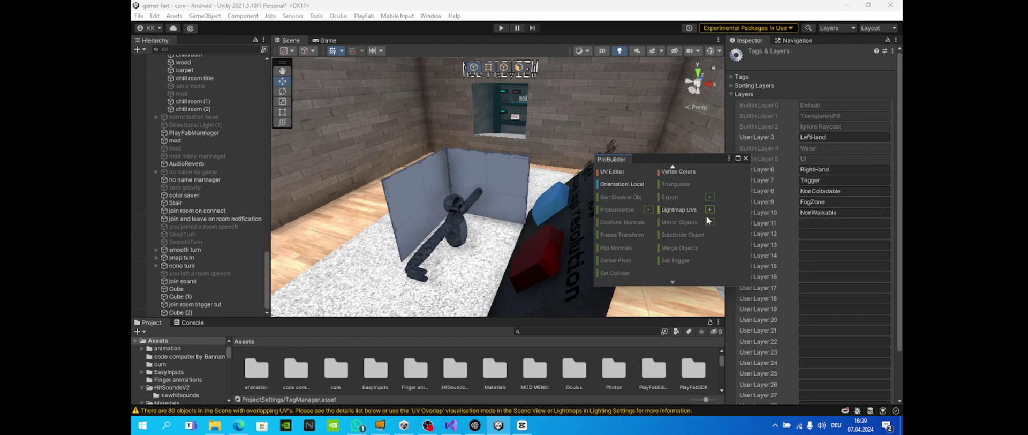
scroll(209, 128, "up", 3)
left_click(513, 172)
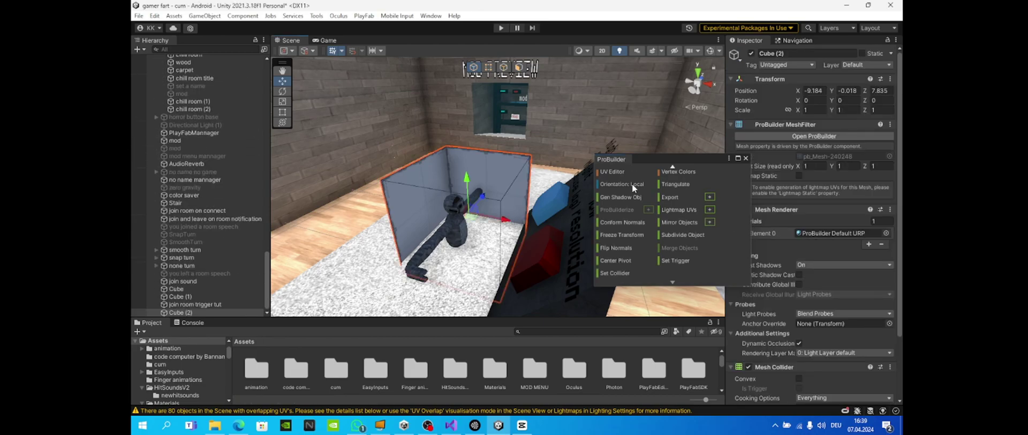
left_click(868, 64)
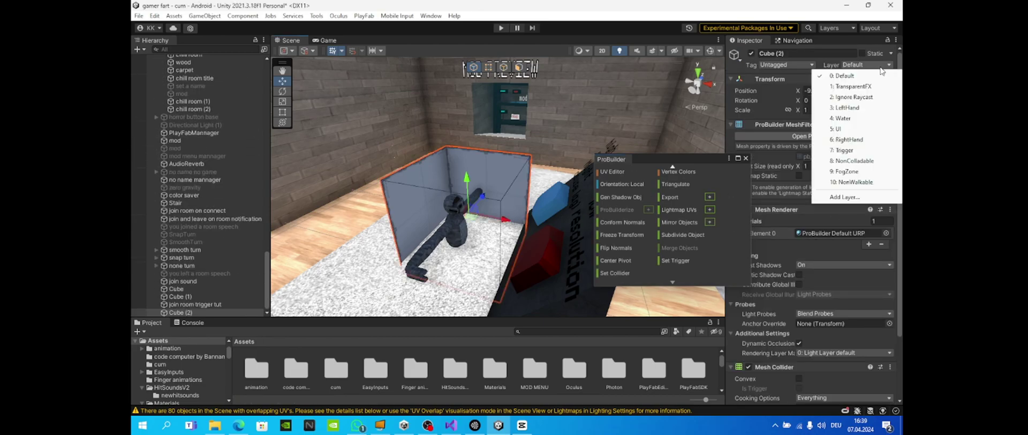
left_click(864, 160)
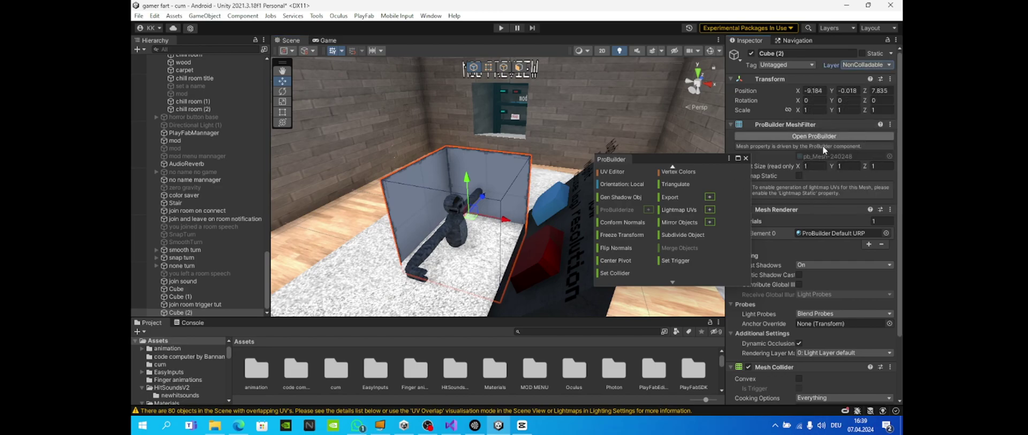
- Make the cube's Mesh Collider a convex trigger and add the Join Room Trigger script to it
scroll(830, 246, "down", 3)
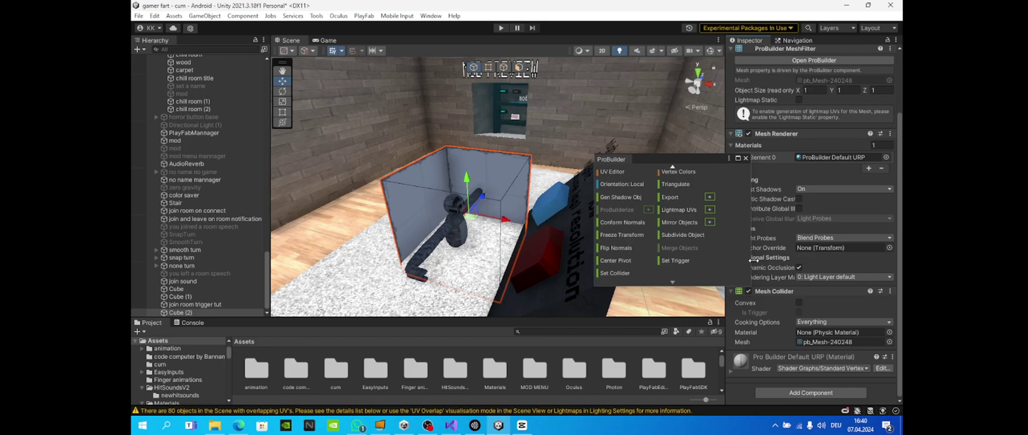
left_click(797, 302)
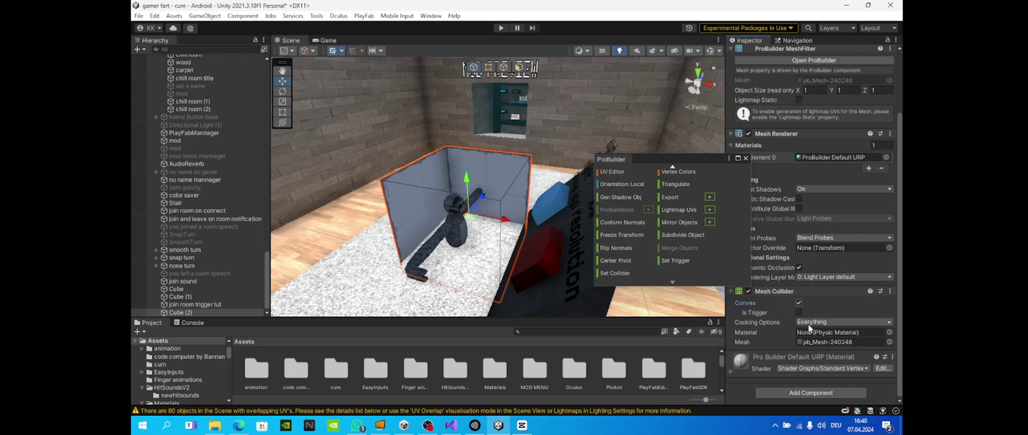
left_click(800, 393)
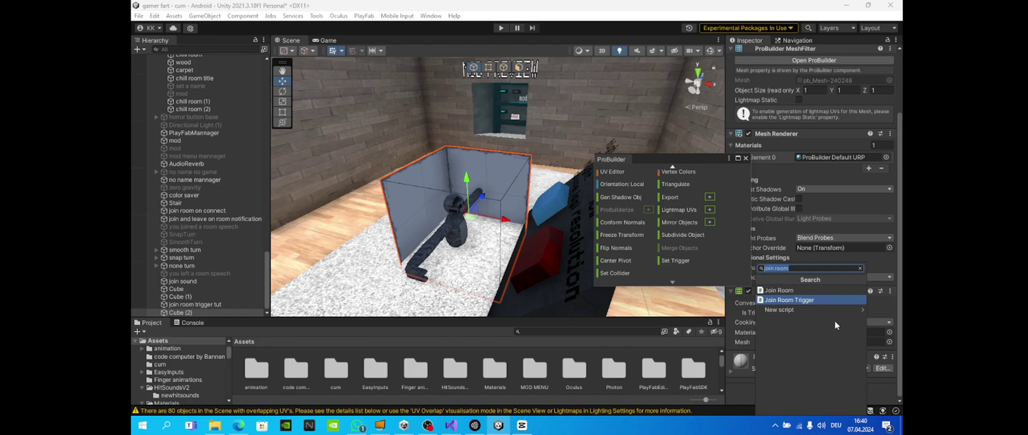
left_click(817, 300)
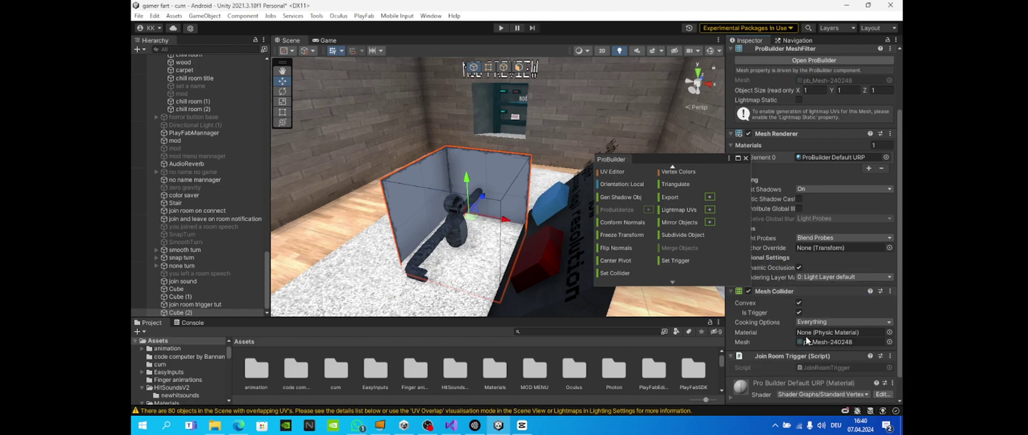
- Move the ProBuilder window clear of the Inspector and disable the cube's Mesh Renderer
scroll(812, 307, "up", 3)
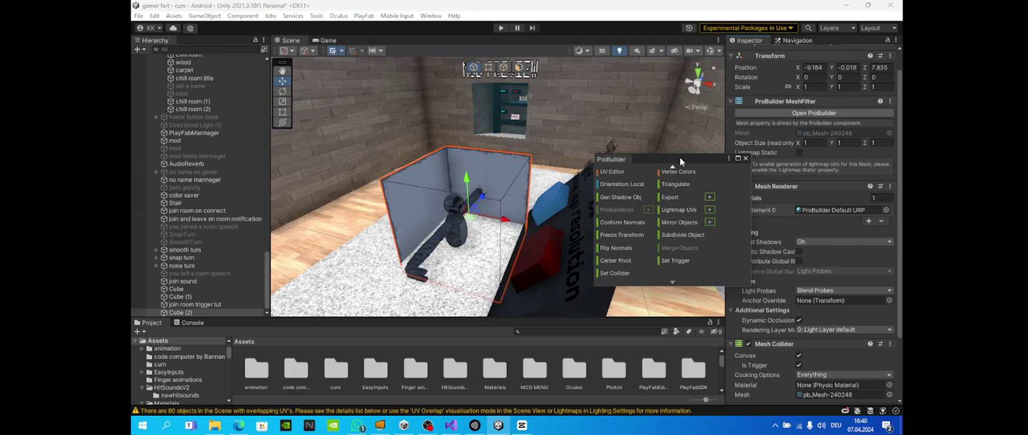
left_click_drag(679, 156, 389, 271)
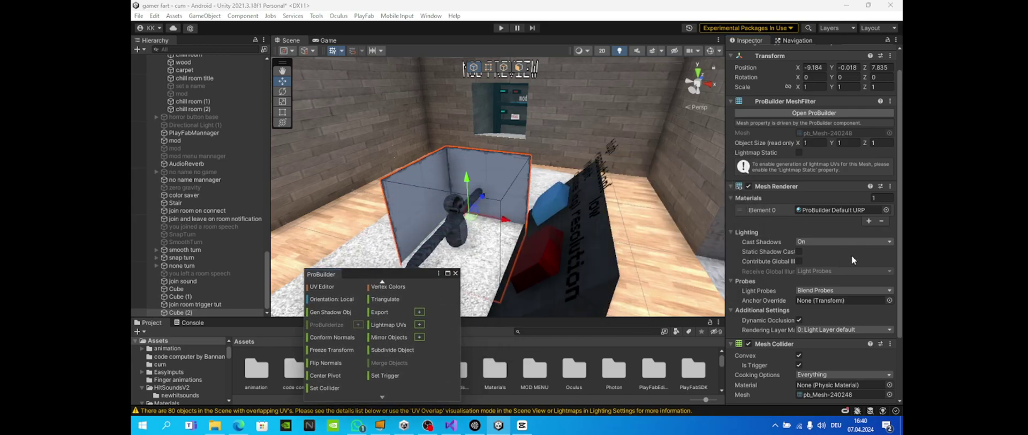
left_click(748, 186)
left_click_drag(552, 214, 586, 190, "alt")
- Inspect the "join room on connect" trigger by temporarily enabling its Mesh Renderer, hide it again, and clear the selection
right_click_drag(540, 198, 490, 177)
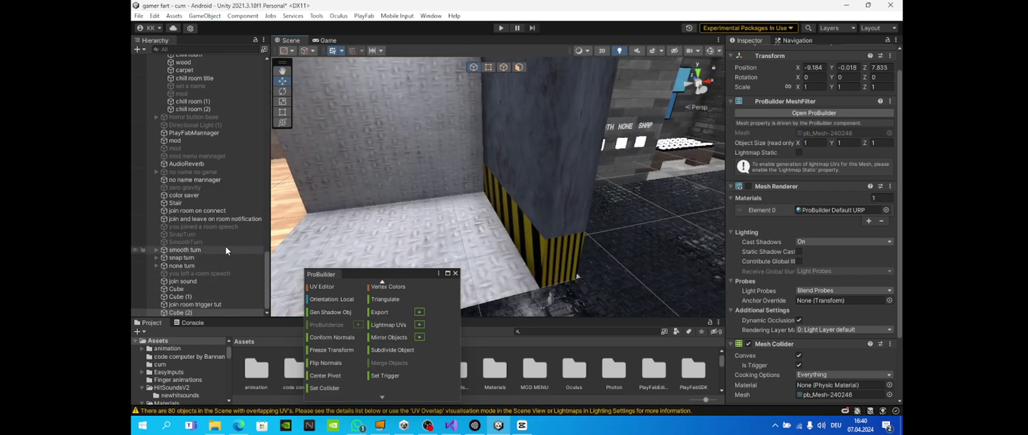
left_click(232, 211)
right_click_drag(589, 204, 487, 161)
scroll(766, 90, "up", 1)
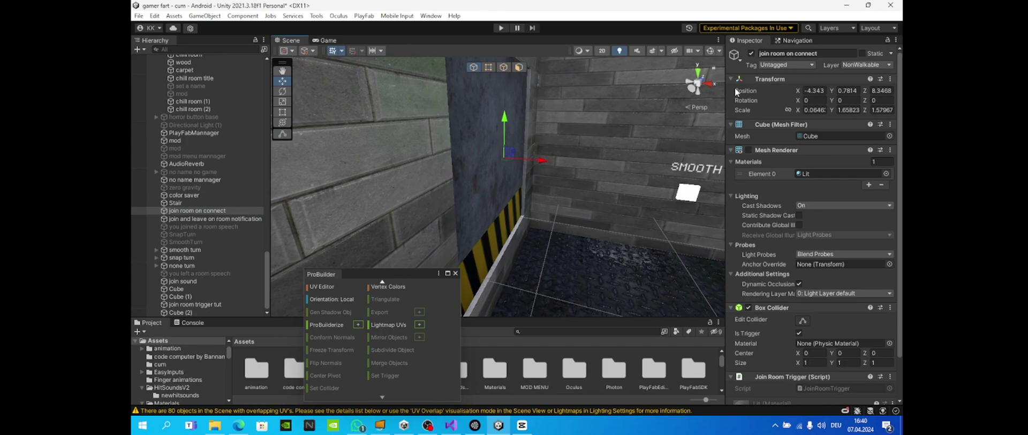
left_click(748, 150)
right_click_drag(718, 161, 722, 167)
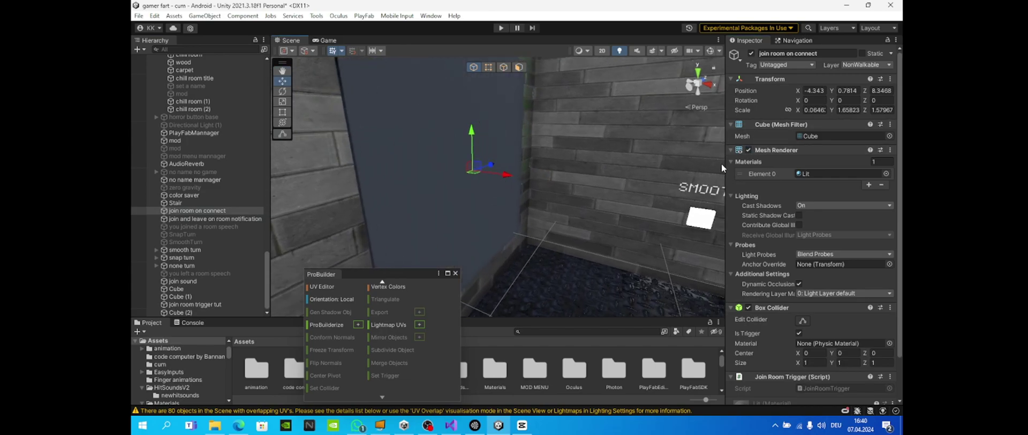
left_click(749, 150)
right_click_drag(621, 230, 348, 176)
left_click(510, 202)
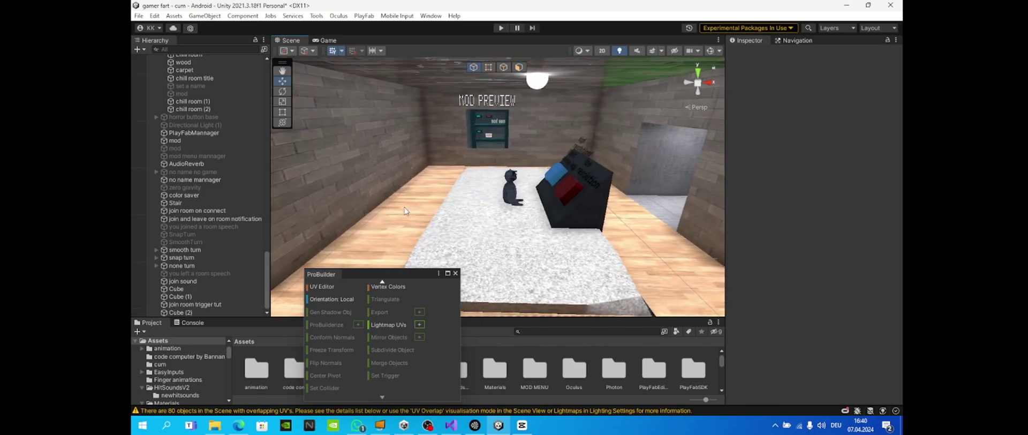
- Compare the "join room trigger tut" object with Cube (2), and delete Cube (2) from the scene
left_click(225, 304)
left_click(220, 313, "ctrl")
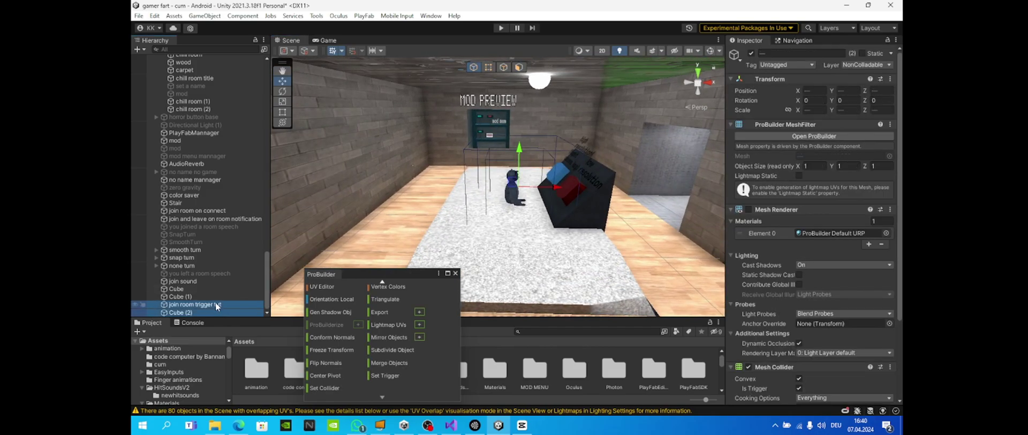
left_click(213, 304, "ctrl")
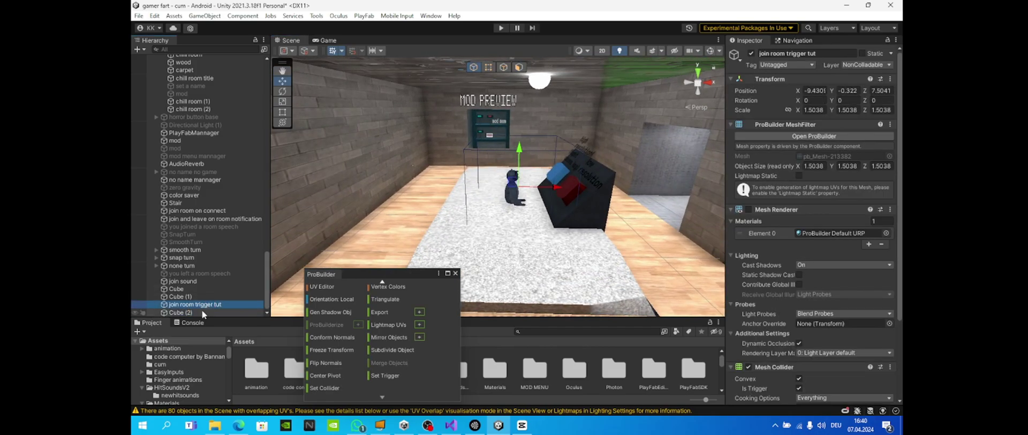
right_click(192, 312)
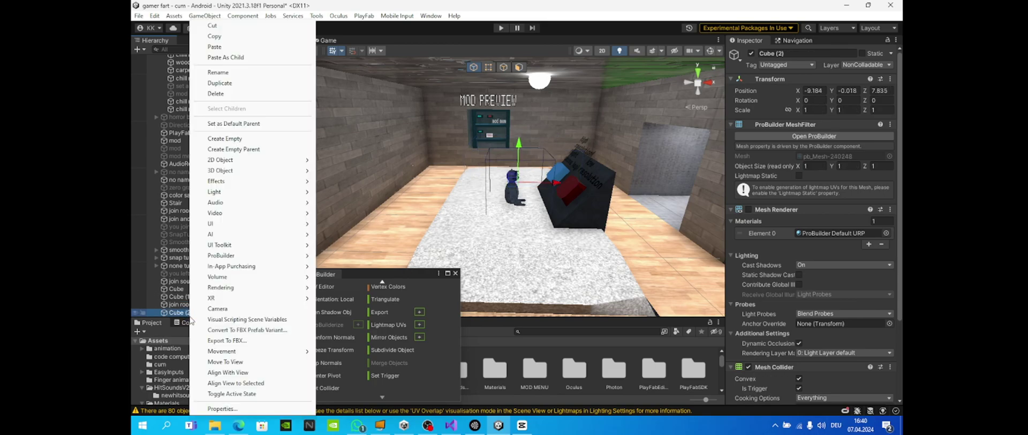
left_click(236, 94)
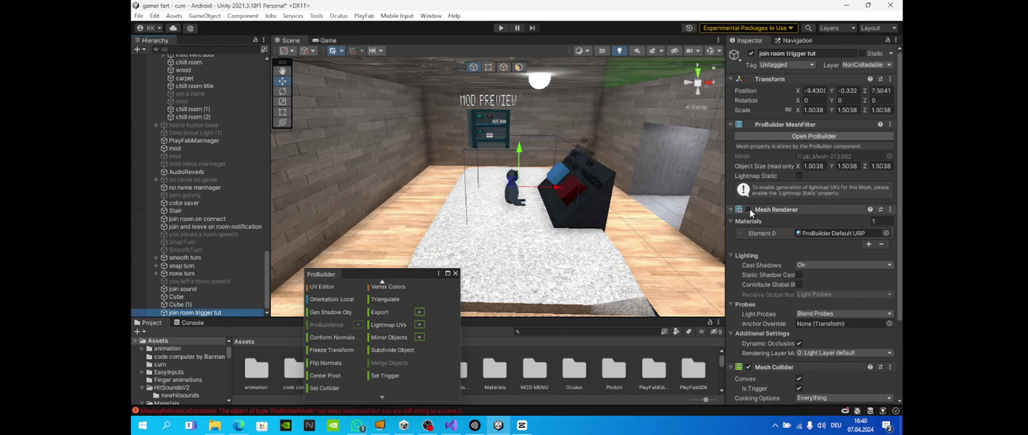
- Toggle the Mesh Renderer of "join room trigger tut" on and off, and delete that object from the scene
left_click(748, 210)
left_click(749, 210)
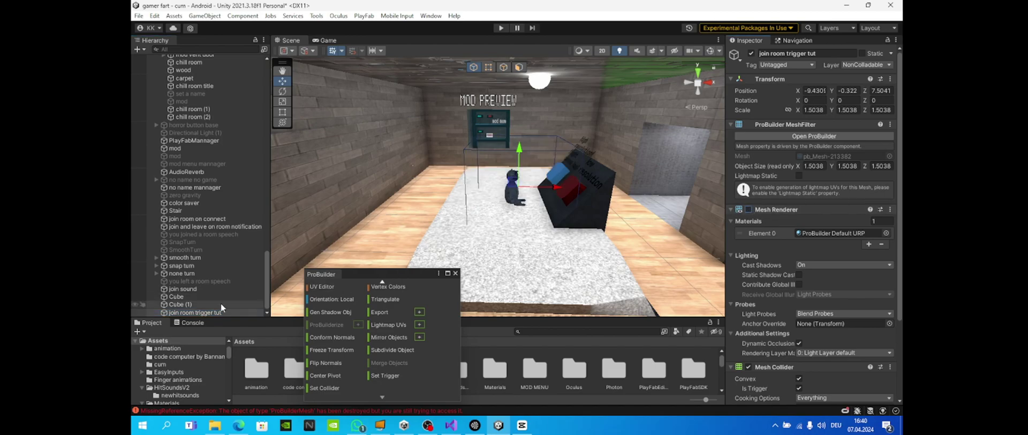
right_click(197, 314)
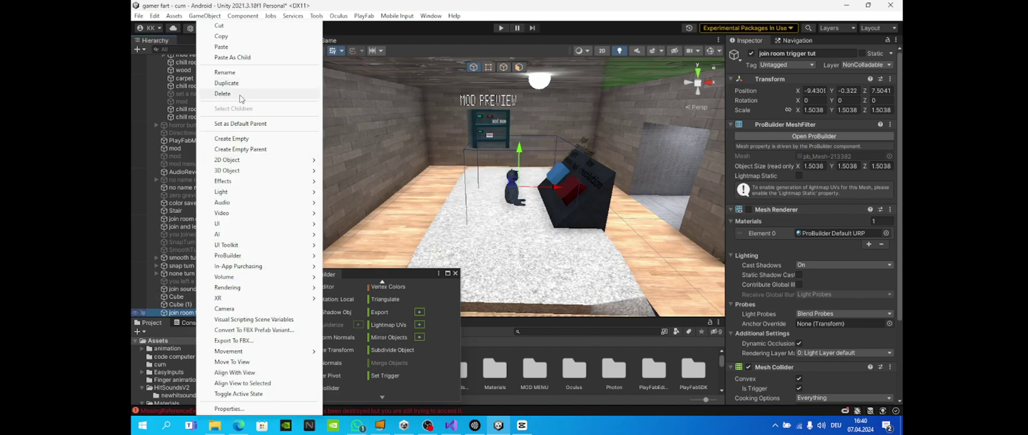
left_click(259, 99)
- Move the ProBuilder window off the assets and open the "code computer by BannanaFleaks" asset folder
right_click_drag(429, 173, 476, 147)
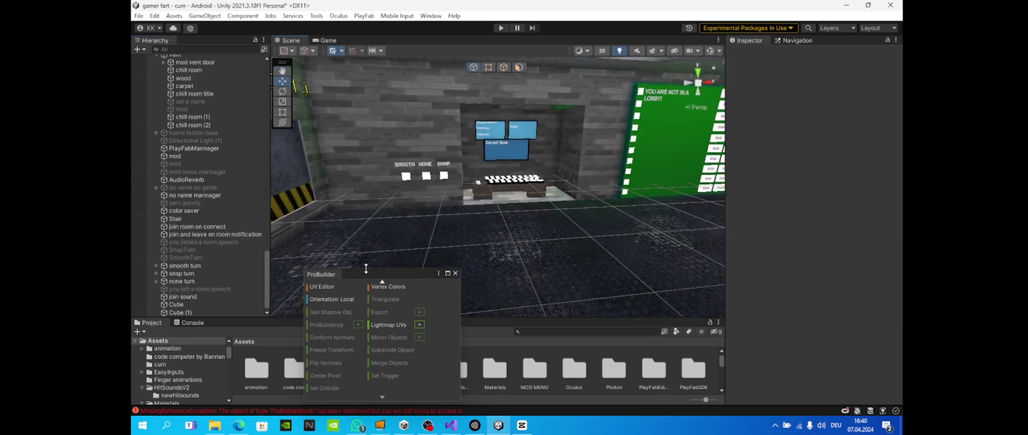
left_click_drag(375, 276, 751, 217)
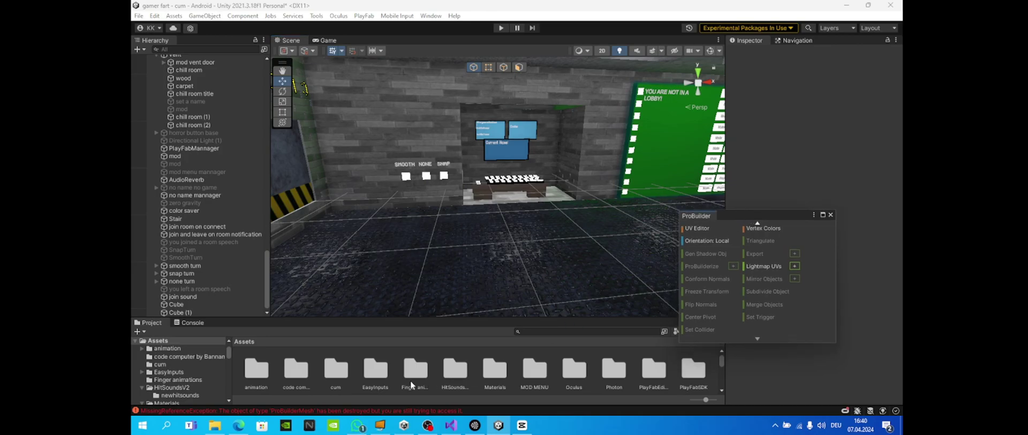
double_click(304, 378)
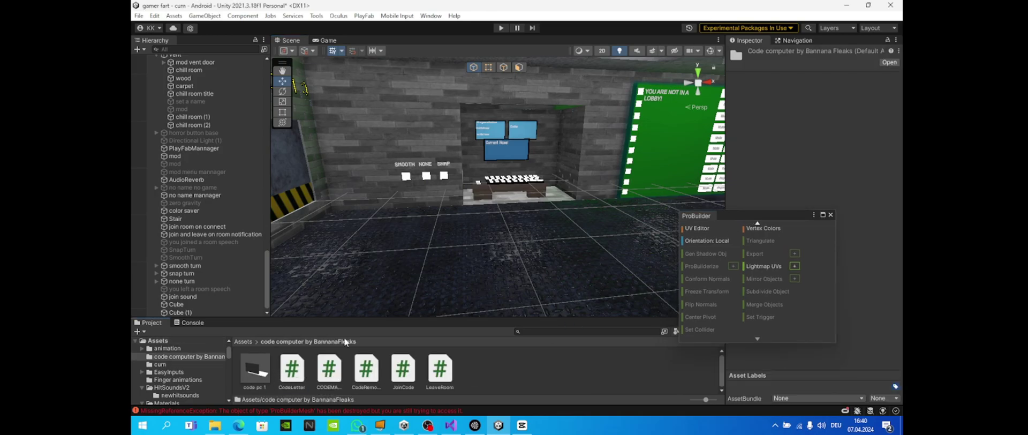
left_click(244, 341)
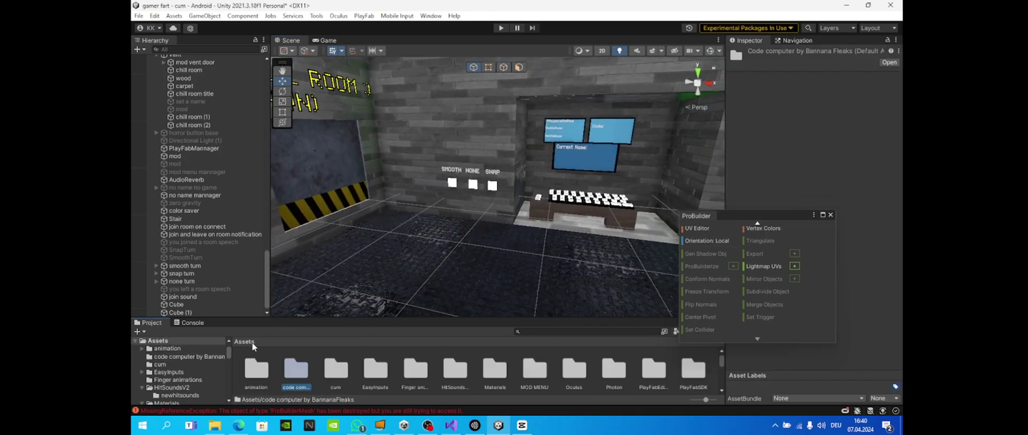
double_click(298, 373)
- Place the code pc 1 prefab on the floor in front of the existing name computer
right_click_drag(396, 313, 484, 294)
right_click_drag(431, 260, 430, 273)
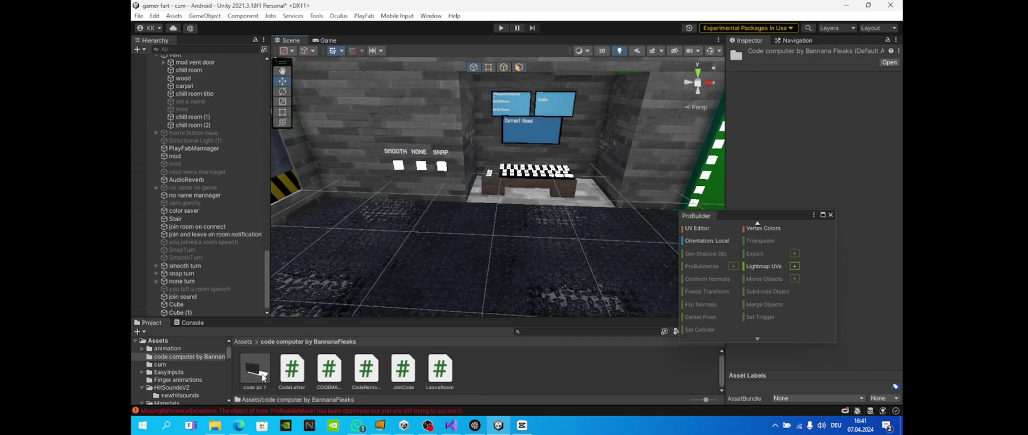
left_click_drag(249, 378, 359, 252)
right_click_drag(474, 273, 454, 197)
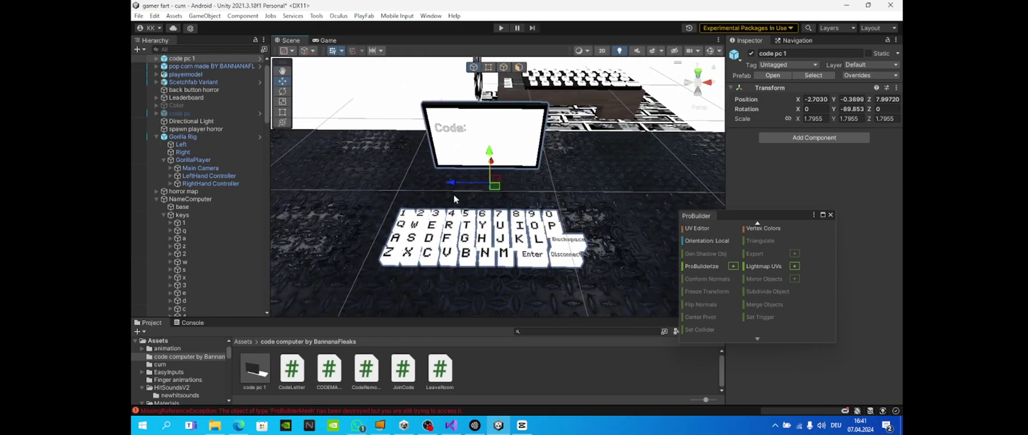
right_click_drag(455, 241, 412, 278)
- Create a new material named kjgbvhi in the code computer folder
right_click(527, 369)
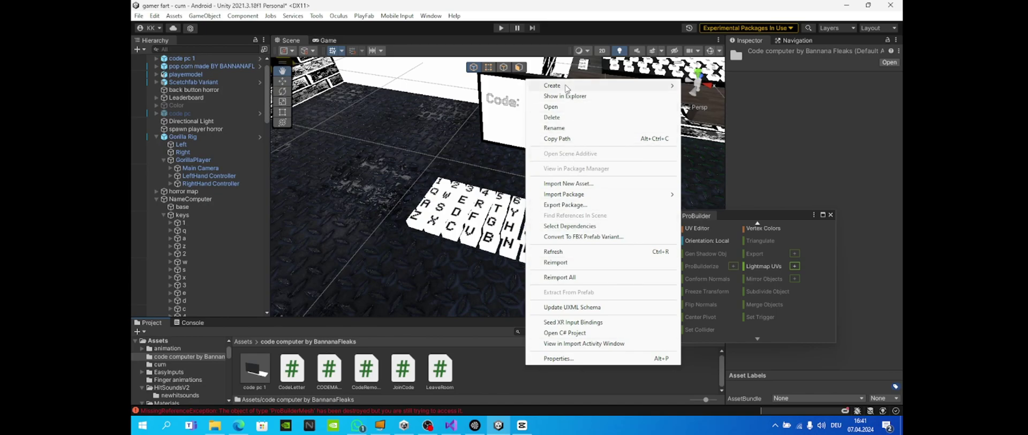
mouse_move(632, 85)
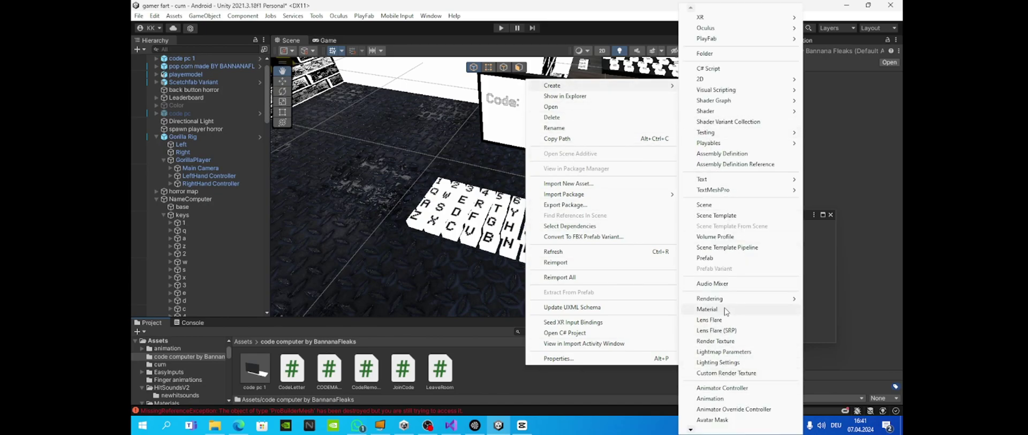
left_click(555, 397)
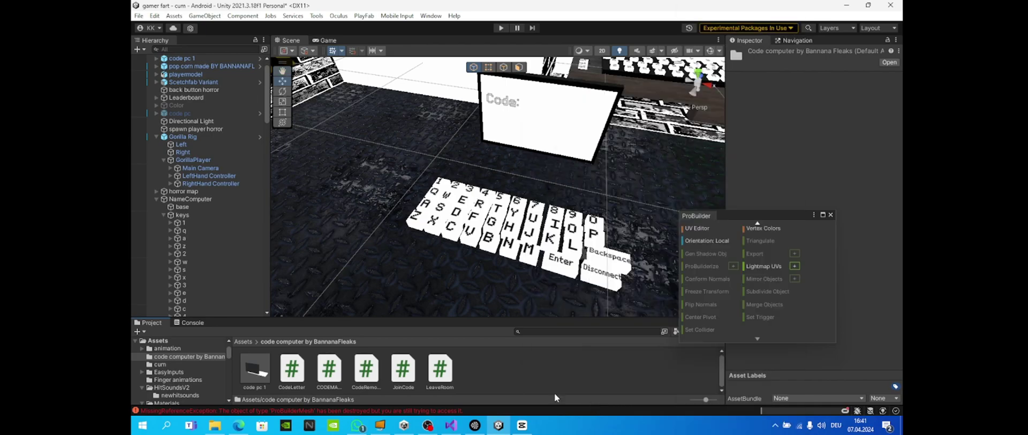
right_click_drag(573, 187, 593, 168)
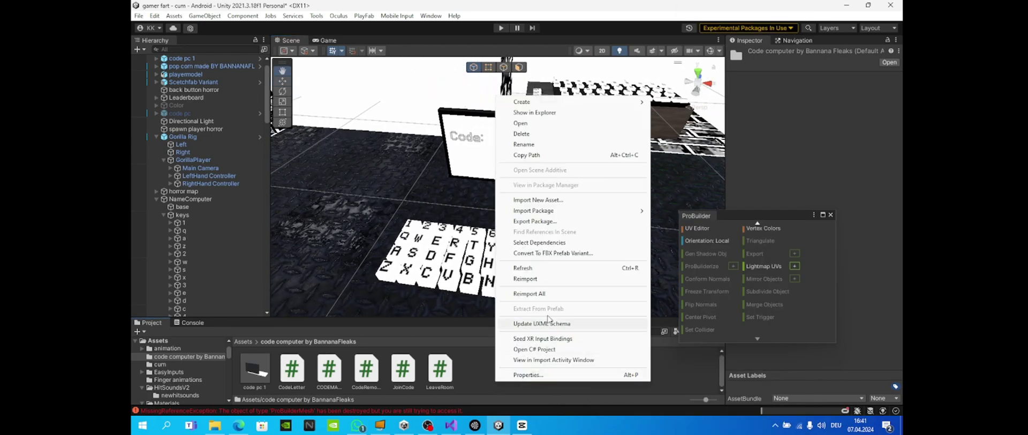
right_click(496, 380)
mouse_move(547, 99)
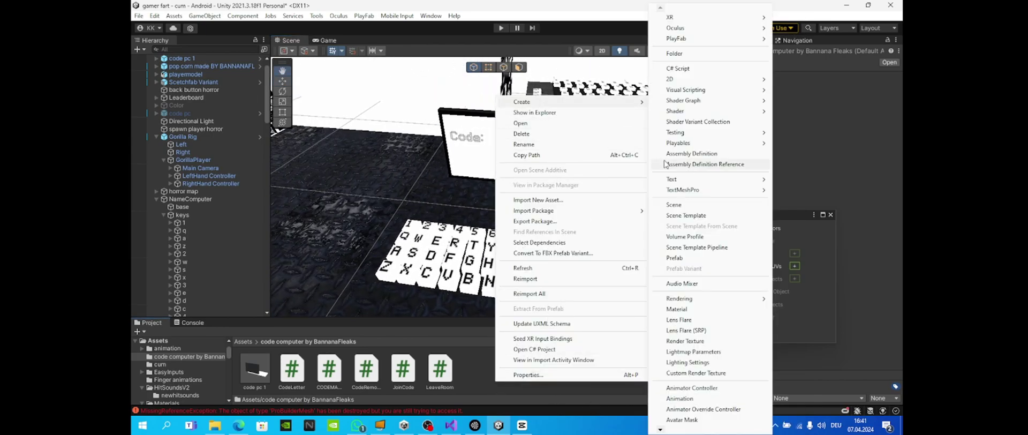
left_click(698, 309)
type("kjgbvh")
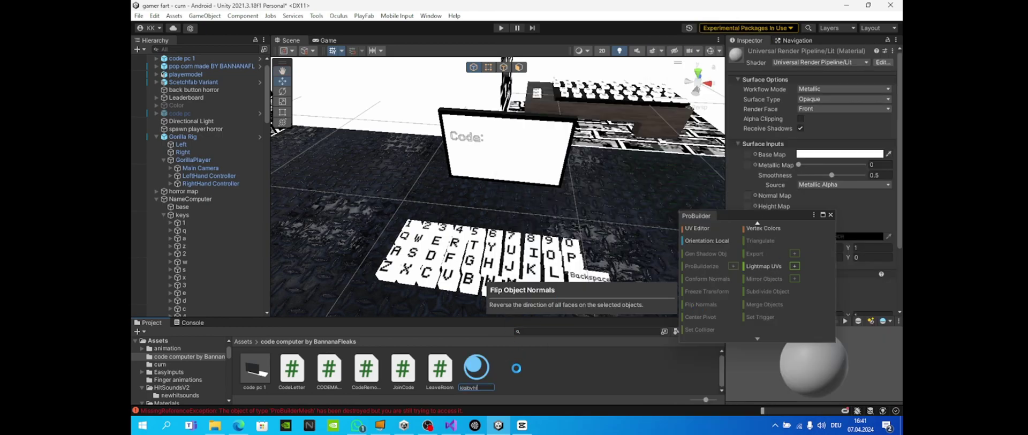
type("i")
key("Return")
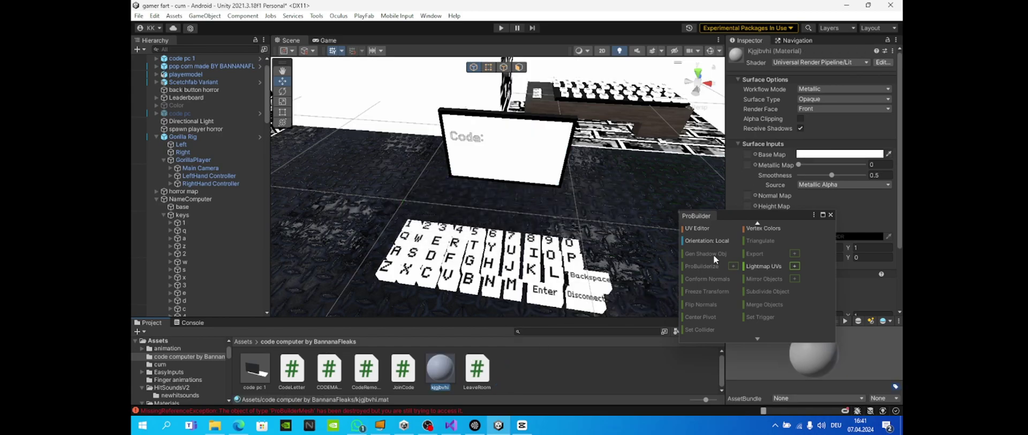
left_click_drag(449, 367, 536, 358)
- Select the M key's text on the code computer keyboard and check the materials available for its Mesh Renderer
right_click_drag(653, 269, 531, 254)
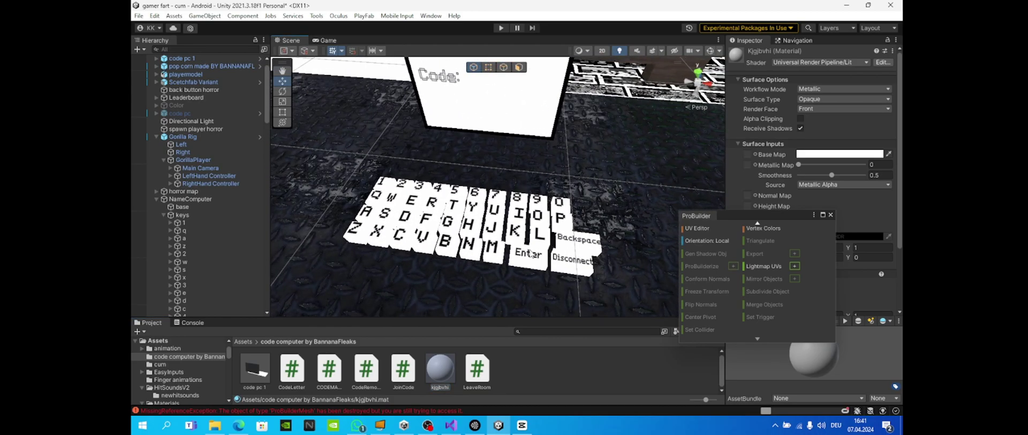
left_click(499, 253)
left_click(495, 253)
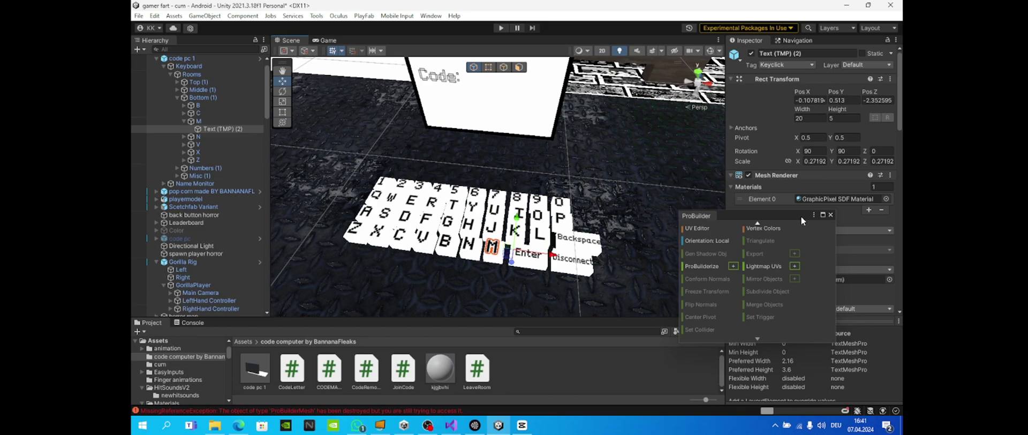
left_click_drag(773, 217, 645, 215)
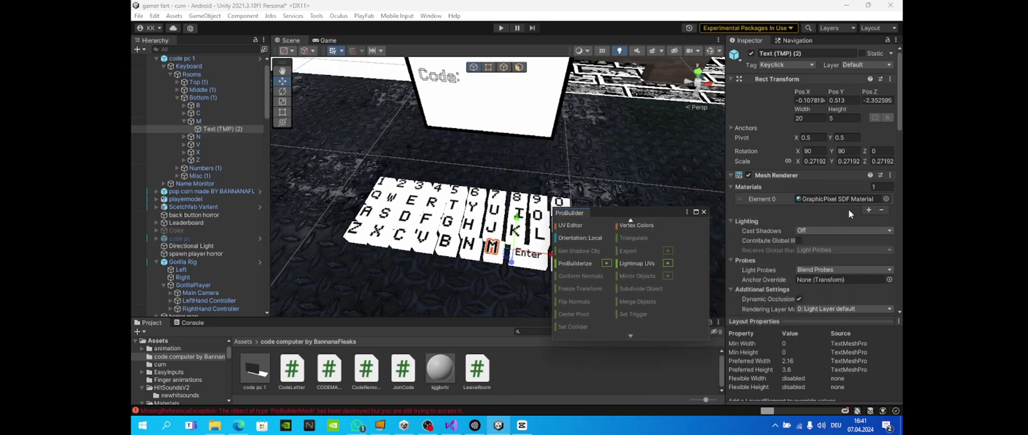
left_click(885, 199)
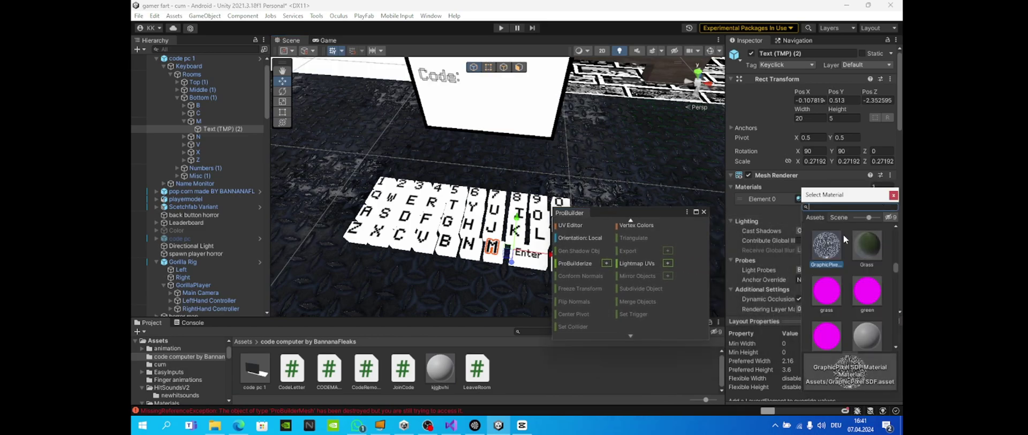
left_click(893, 194)
- Try the LiberationSans SDF font asset on the M key's text, and switch it back to GraphicPixel SDF
scroll(856, 217, "down", 5)
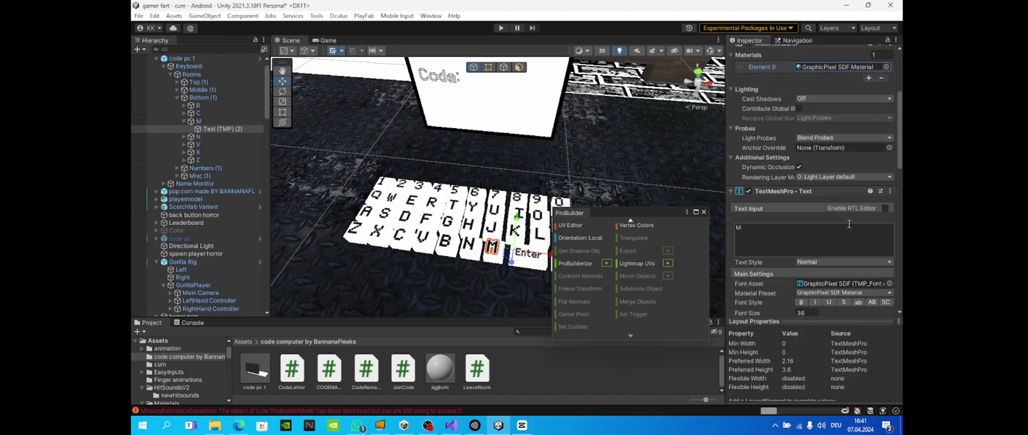
left_click(889, 151)
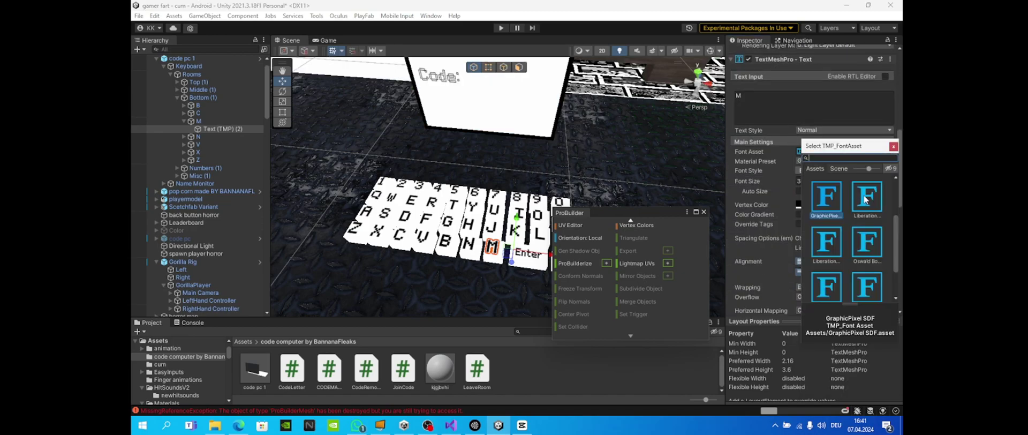
double_click(856, 202)
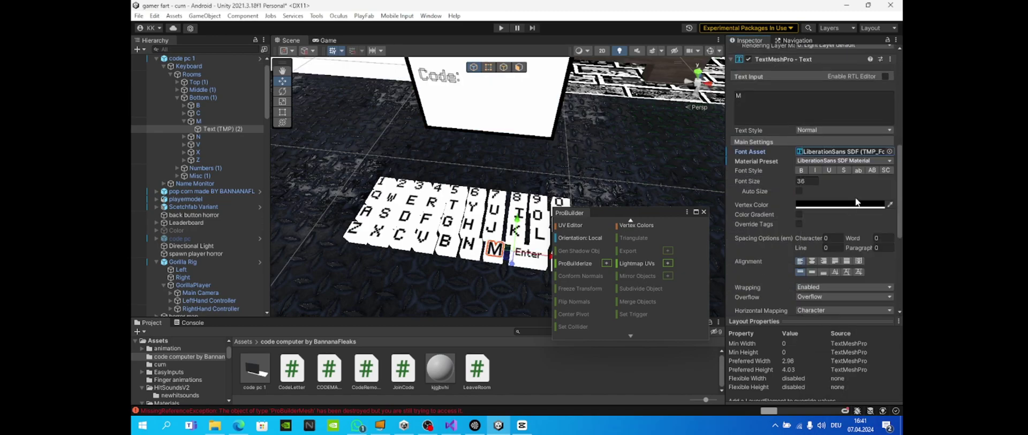
left_click(889, 151)
double_click(830, 192)
right_click_drag(478, 206, 516, 208)
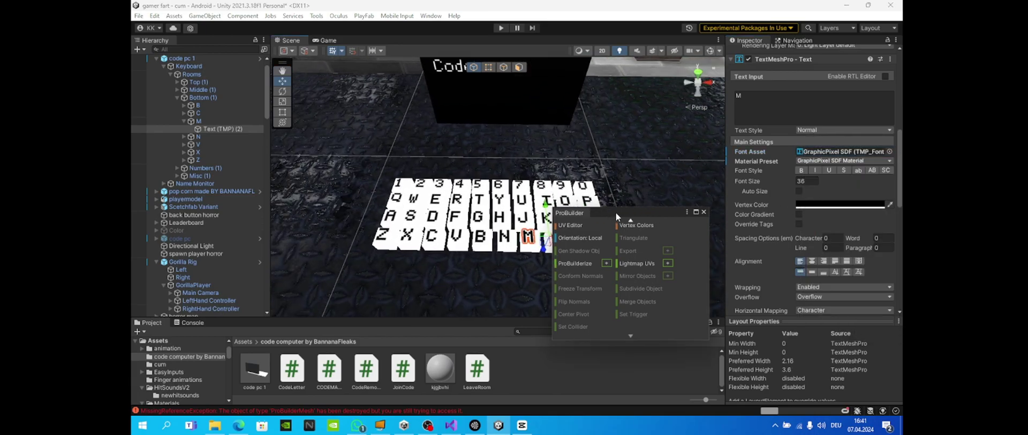
- Move the ProBuilder window out of the scene view and delete the kjgbvhi material from the code computer folder
left_click_drag(616, 212, 662, 348)
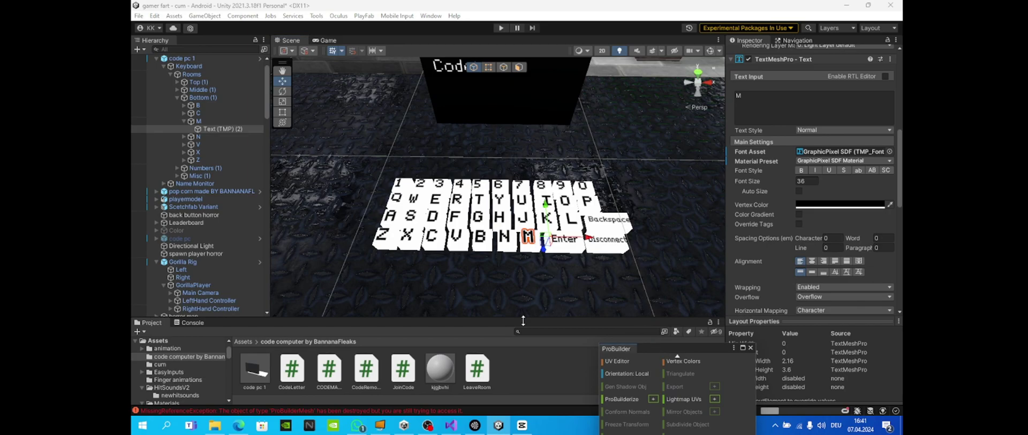
left_click(440, 368)
right_click(440, 371)
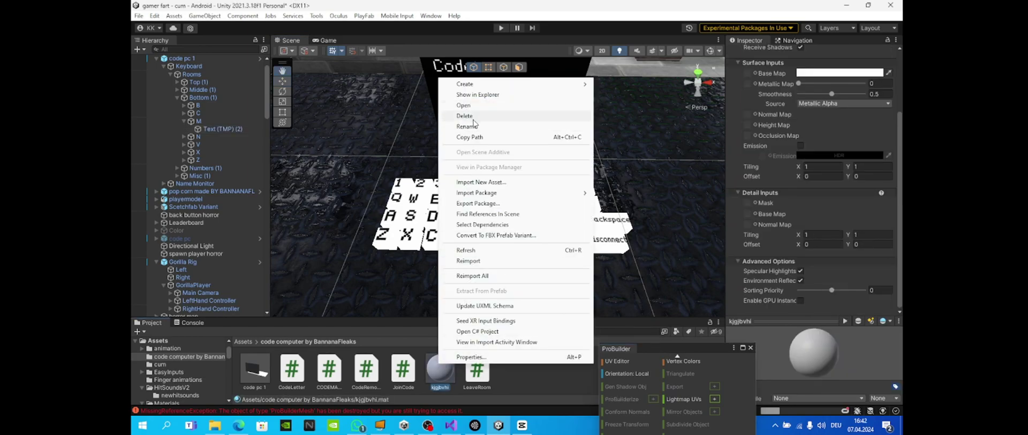
left_click(474, 115)
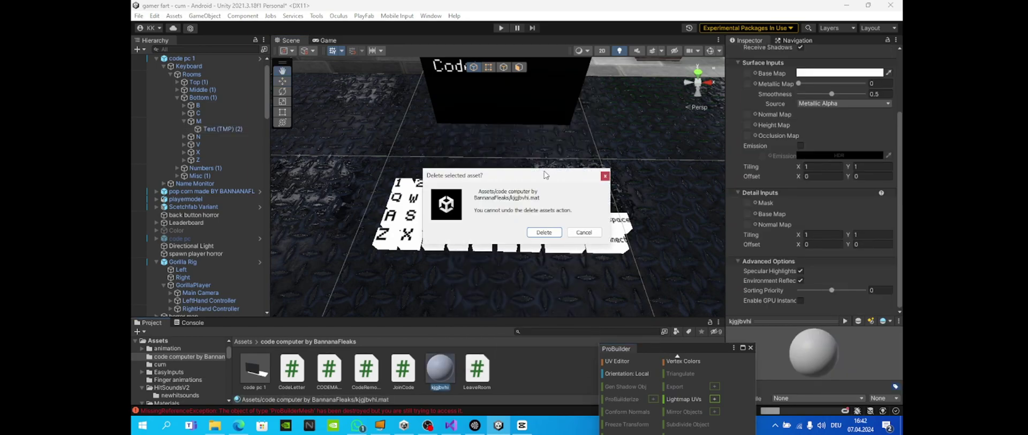
left_click(544, 232)
- Move the Keyboard object of code pc 1 sideways along the floor to about X -0.021, Z -0.124
scroll(533, 215, "down", 5)
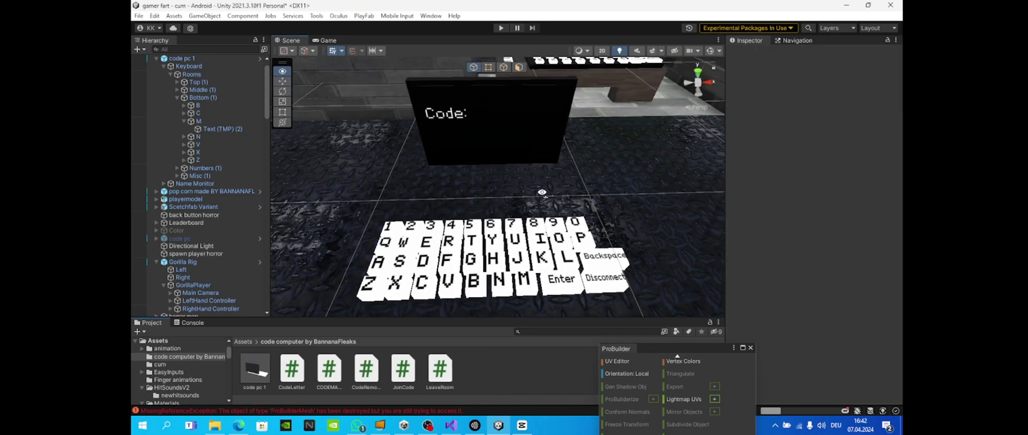
left_click_drag(527, 187, 484, 199, "alt")
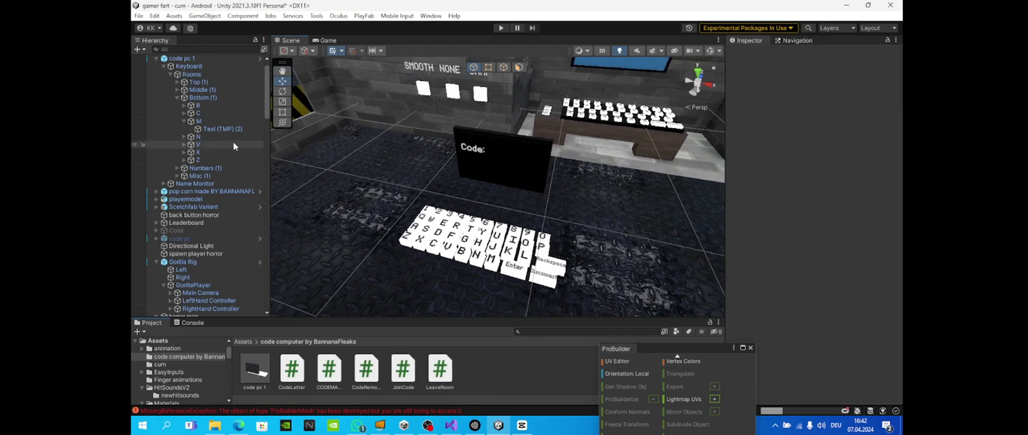
left_click(204, 66)
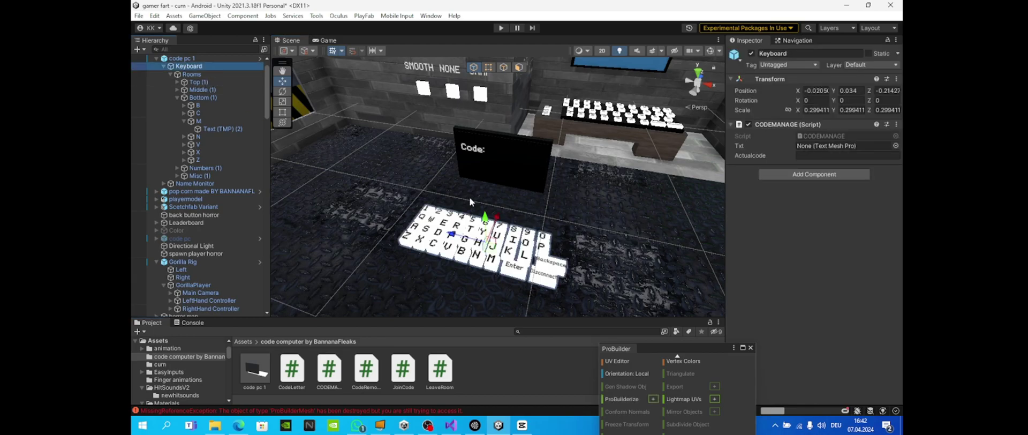
left_click_drag(463, 241, 443, 234)
key("ctrl+z")
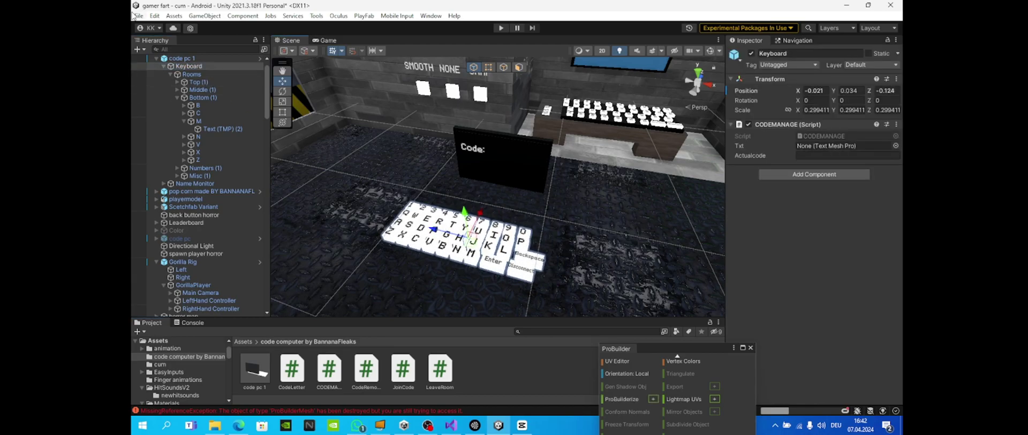
- Collapse the Keyboard hierarchy, select the Name Monitor, and try moving it before undoing the move
left_click(164, 66)
left_click(199, 81)
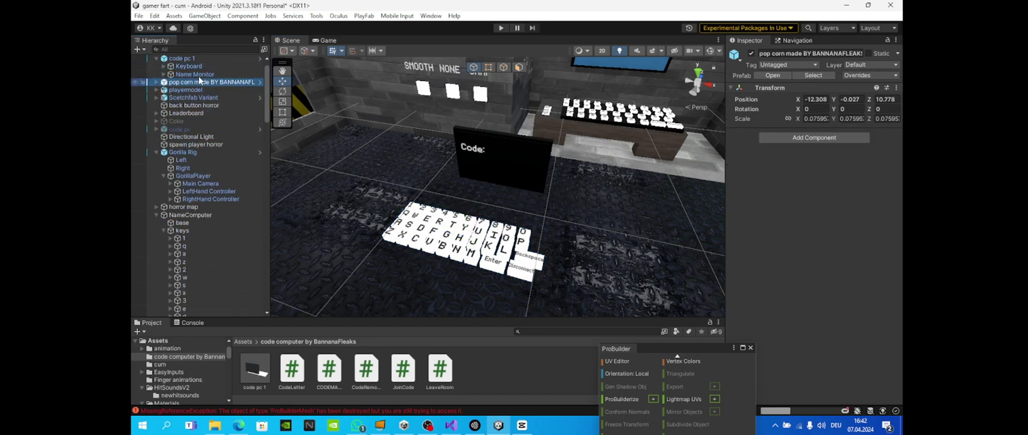
left_click(455, 143)
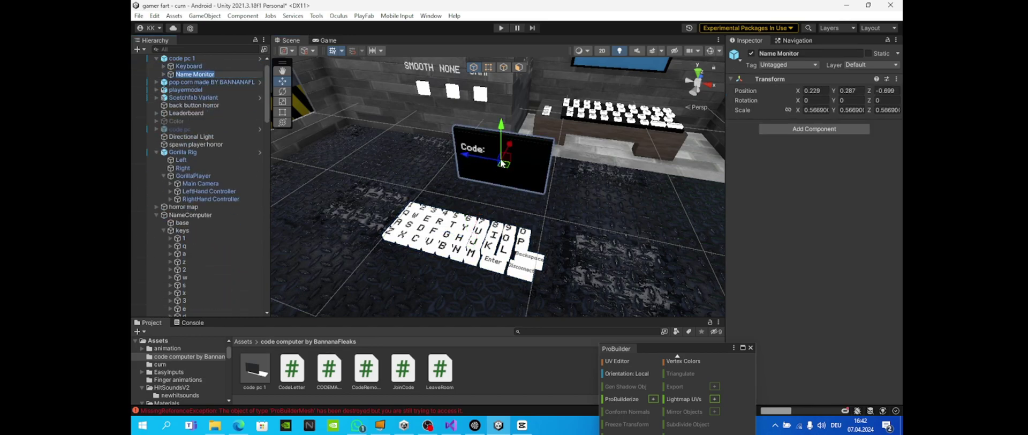
left_click_drag(501, 161, 516, 134)
key("ctrl+z")
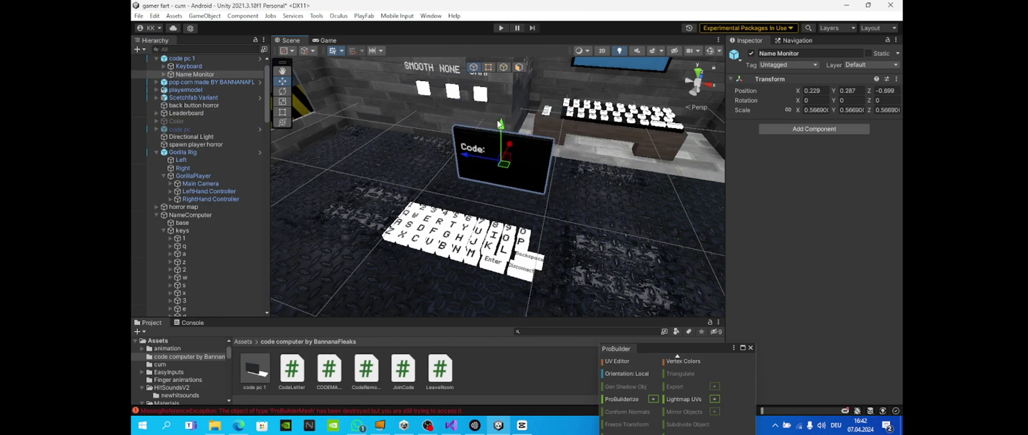